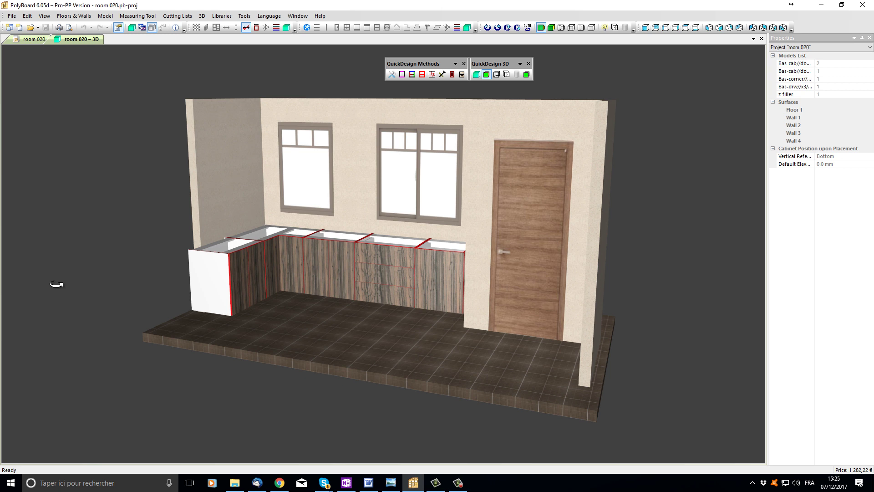
# Step: In room 020's wireframe view, box-select all the base cabinets of the L-shaped run
pyautogui.hotkey('ctrl', 'Tab')
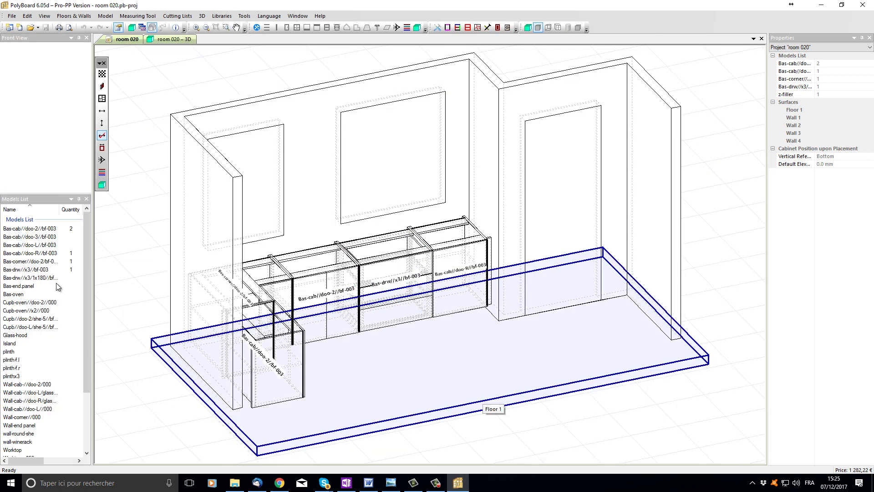
pyautogui.press('Tab')
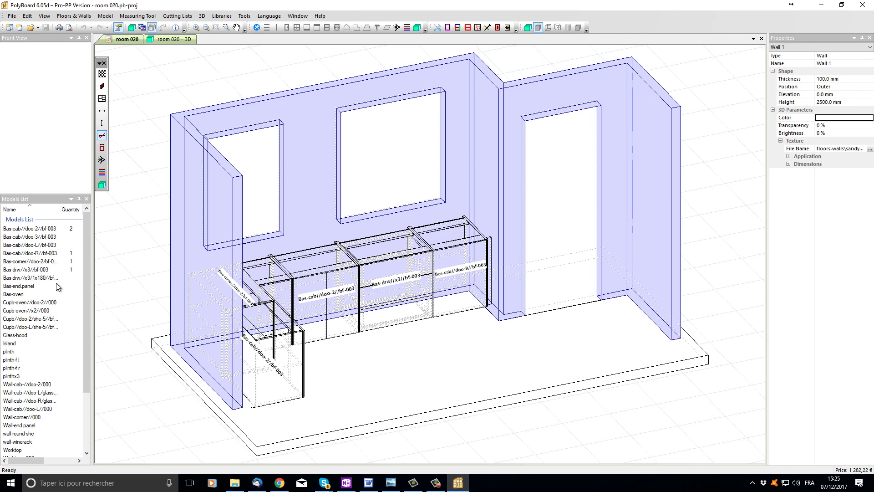
pyautogui.moveTo(163, 444); pyautogui.dragTo(550, 189)
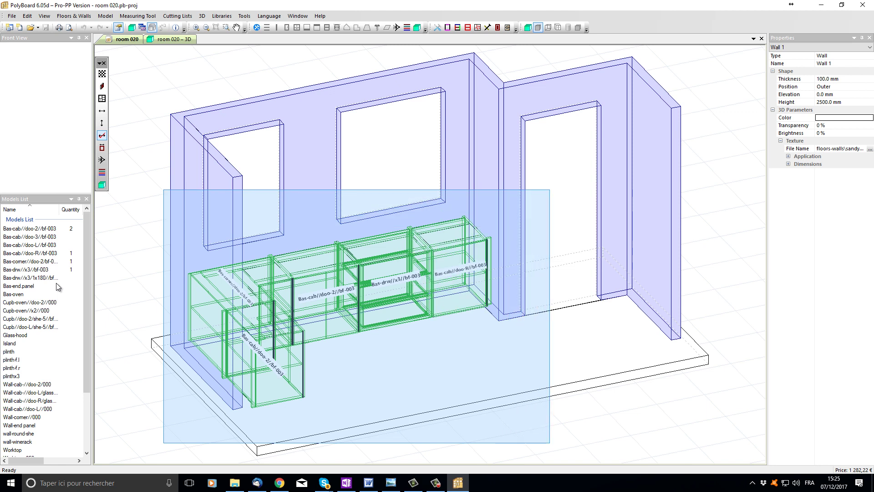
pyautogui.moveTo(550, 190); pyautogui.dragTo(550, 190)
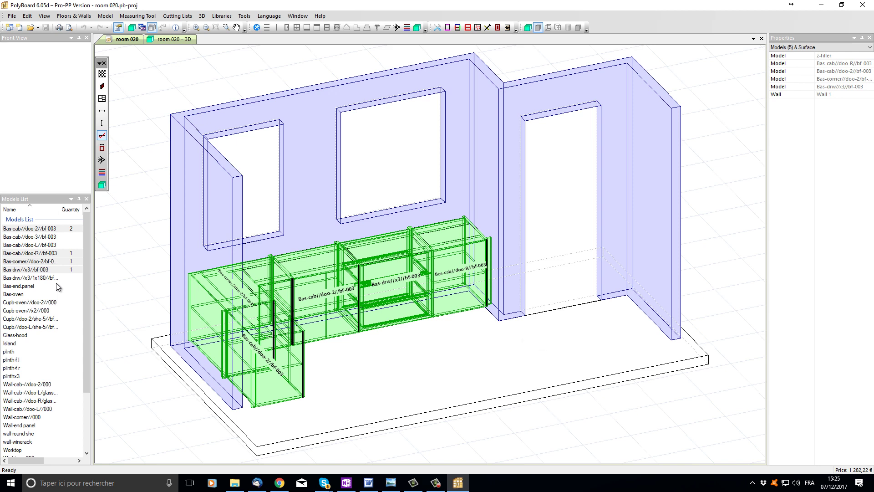
# Step: Create a Single Panel countertop over the selected cabinets in generic 0380, 38.0 material
pyautogui.rightClick(392, 239)
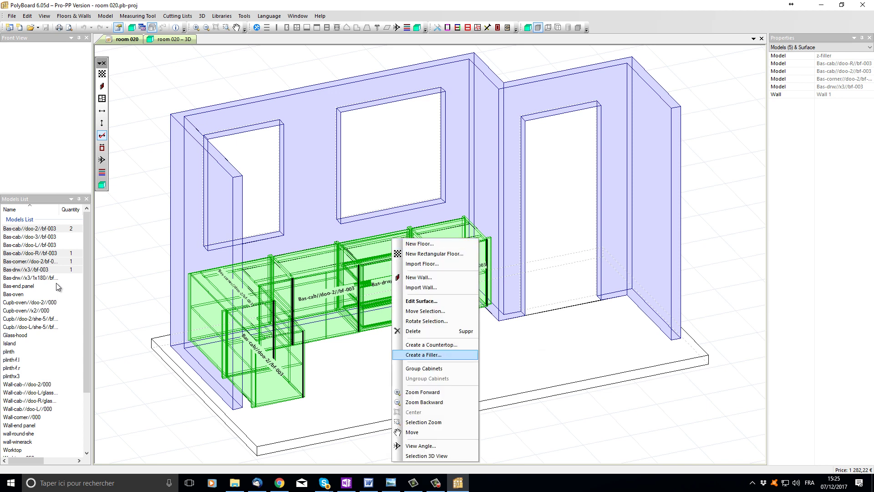
pyautogui.press('Return')
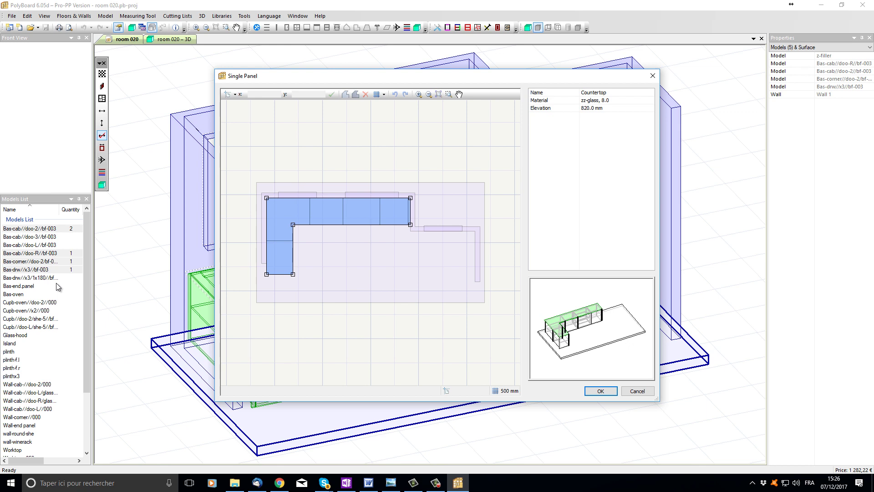
pyautogui.hotkey('alt', 'Down')
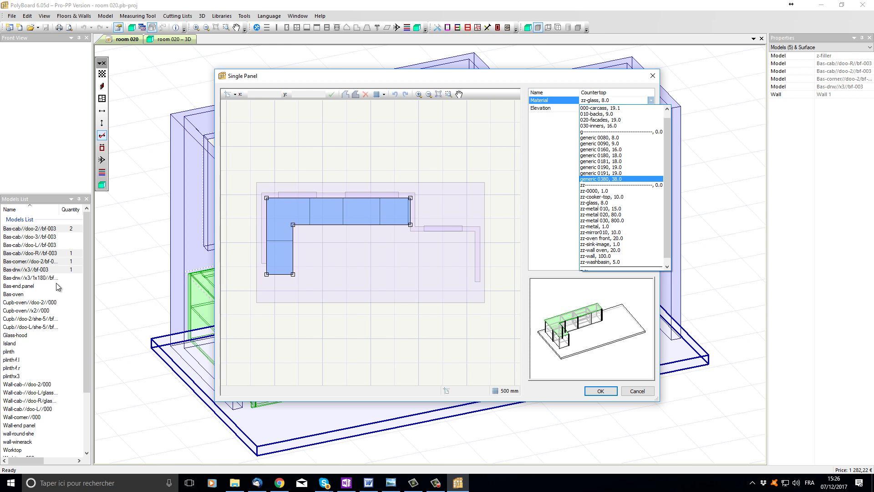
pyautogui.press('Return')
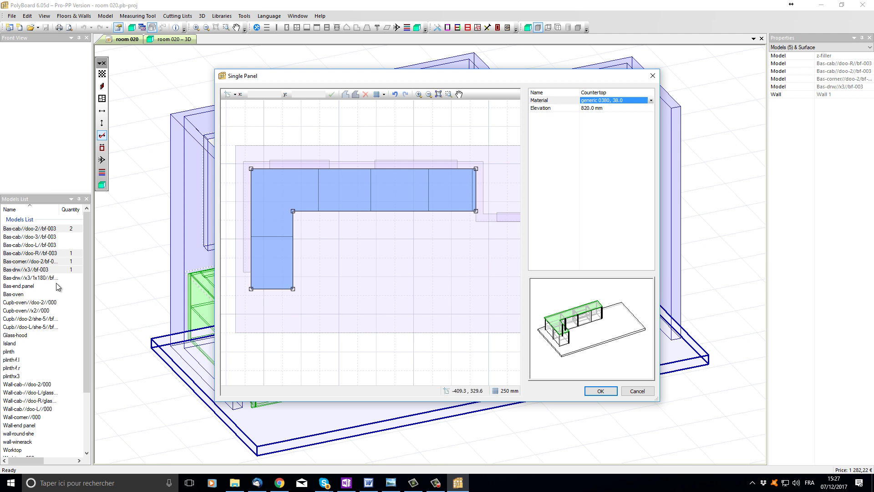
# Step: Give the countertop's inner front, inner vertical and bottom edges a 30 mm edge overlap
pyautogui.click(385, 211)
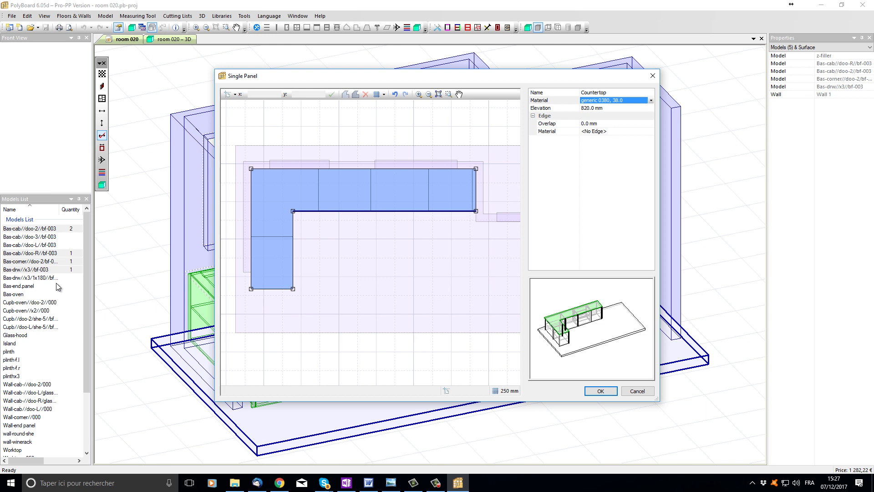
pyautogui.press('Tab')
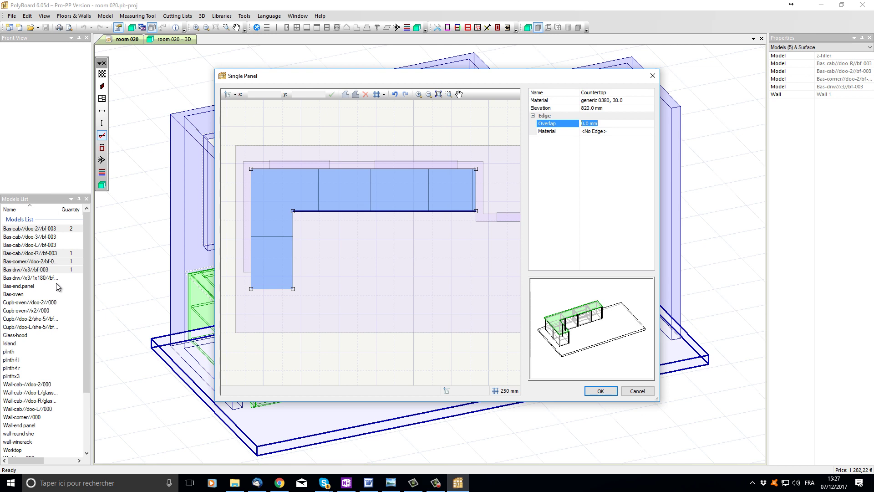
pyautogui.write('30')
pyautogui.press('Return')
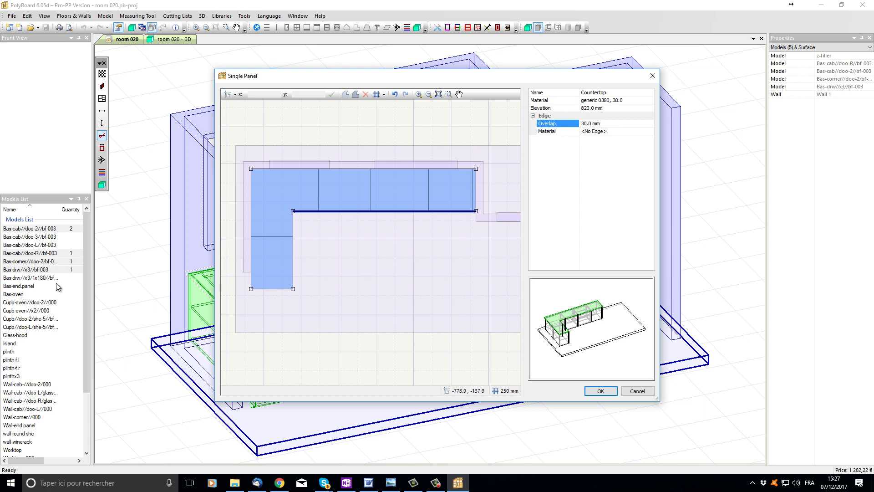
pyautogui.press('Tab')
pyautogui.write('30')
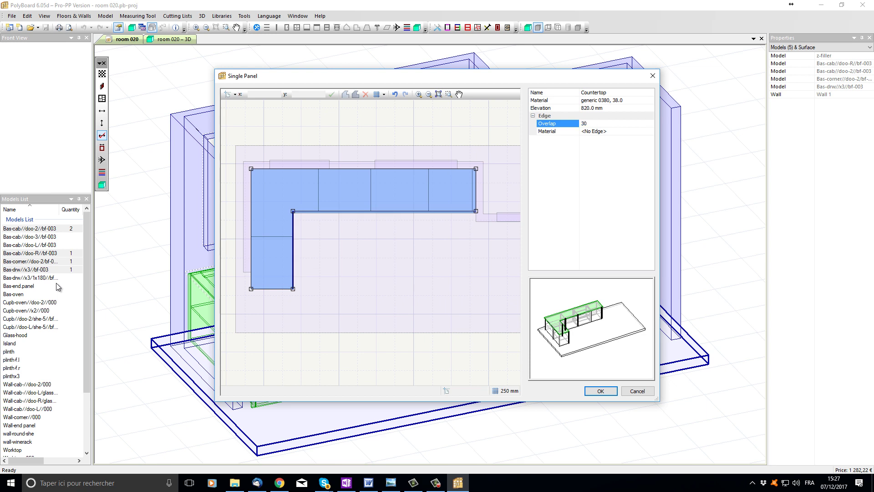
pyautogui.press('Tab')
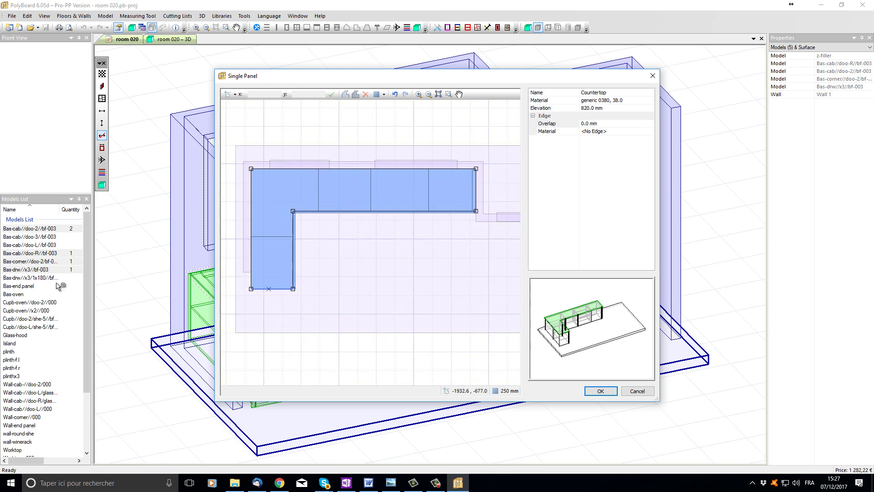
pyautogui.press('Tab')
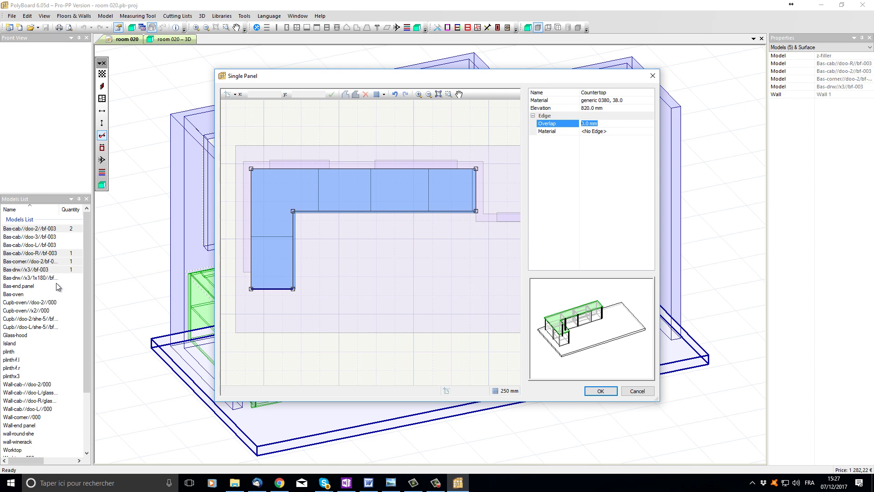
pyautogui.write('30')
pyautogui.press('Return')
pyautogui.press('Return')
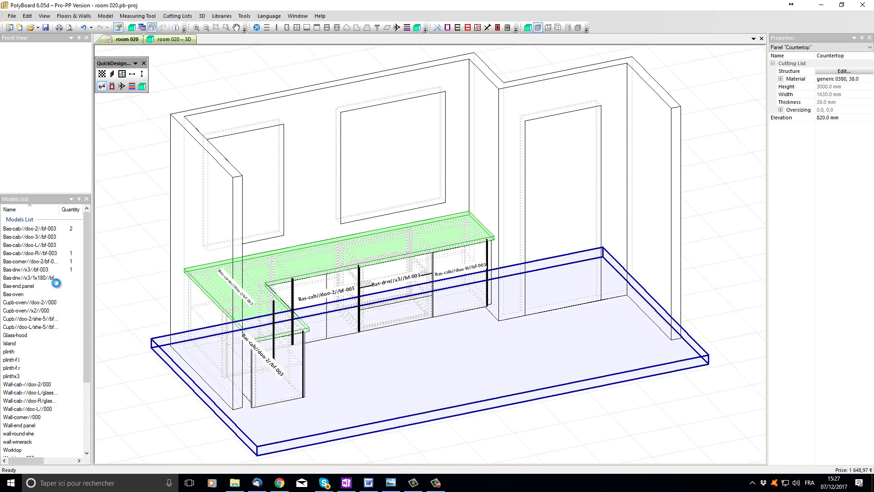
# Step: Show the room 020 – 3D view with the 38 mm countertop on the cabinets
pyautogui.hotkey('ctrl', 'Tab')
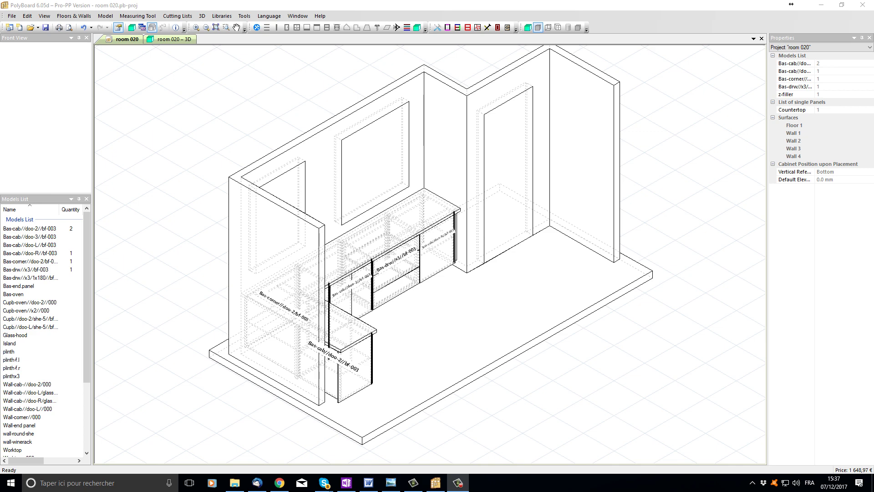
# Step: In Floor 1's plan, compare plinth models and place the 3500 mm 'plinth' along the floor front
pyautogui.doubleClick(342, 393)
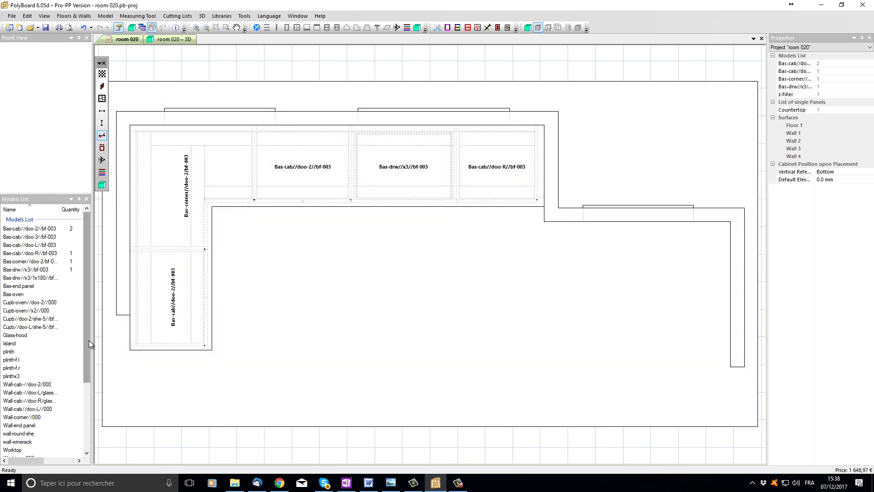
pyautogui.moveTo(88, 341); pyautogui.dragTo(36, 347)
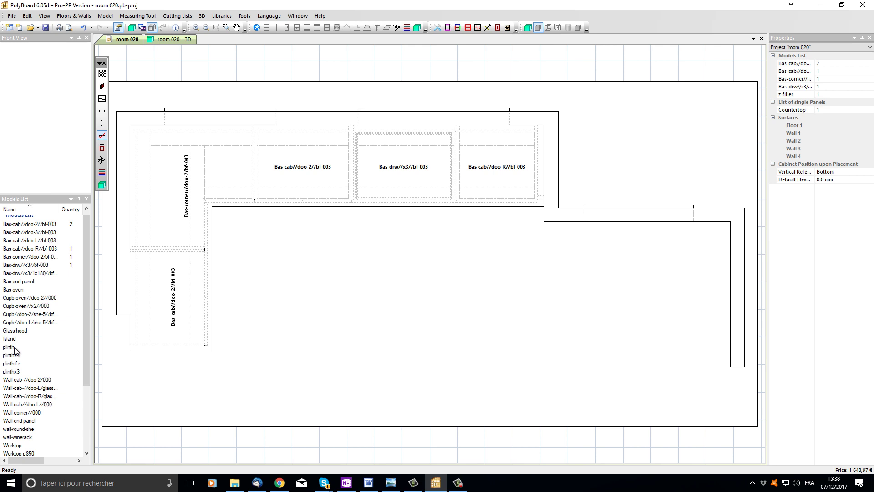
pyautogui.click(9, 347)
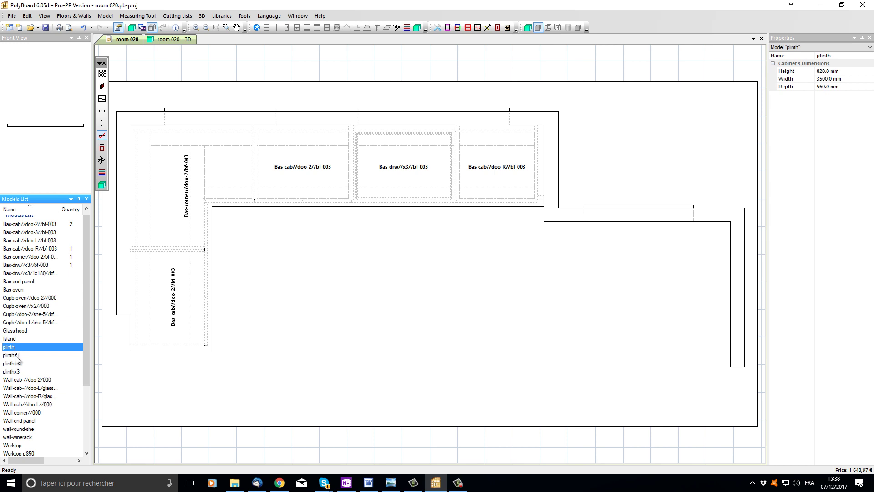
pyautogui.click(13, 355)
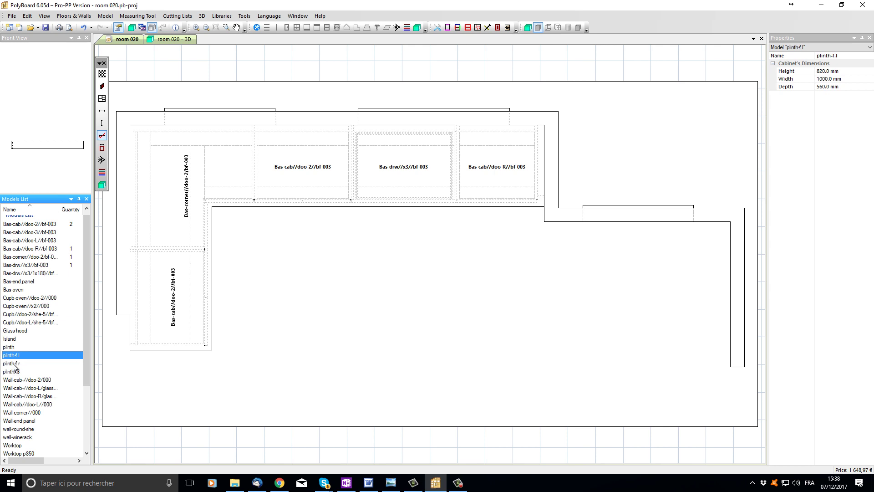
pyautogui.click(13, 364)
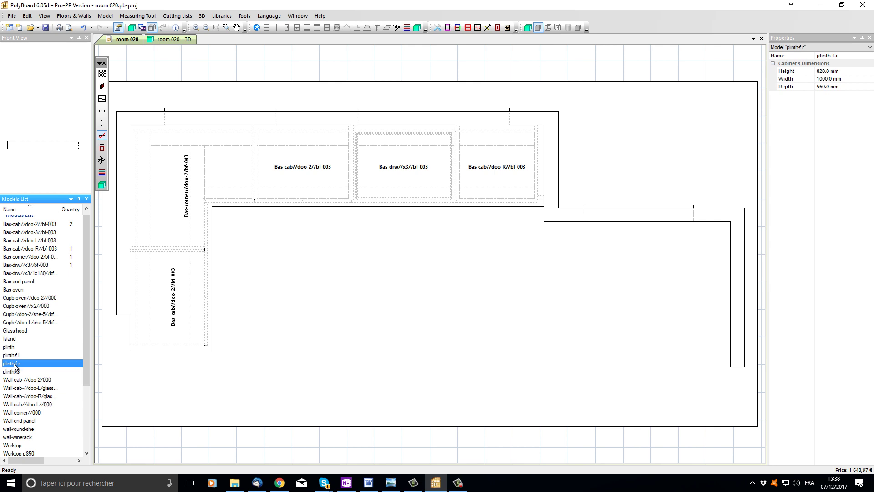
pyautogui.click(11, 372)
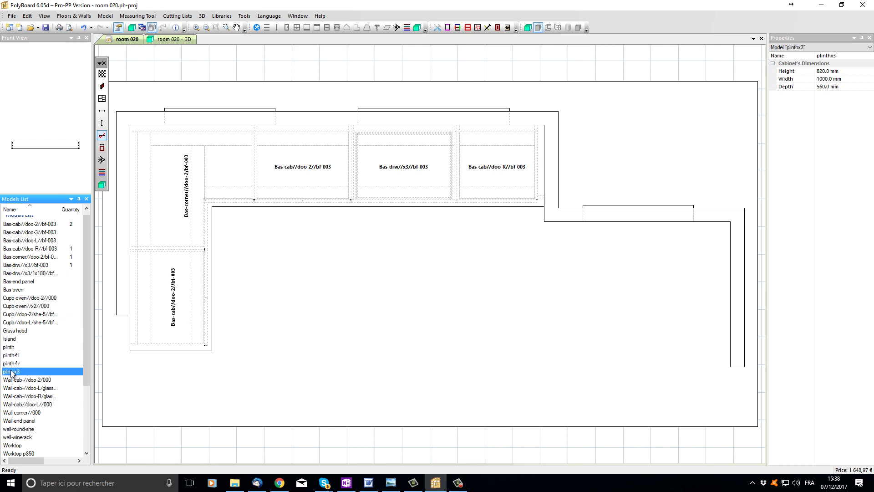
pyautogui.click(9, 347)
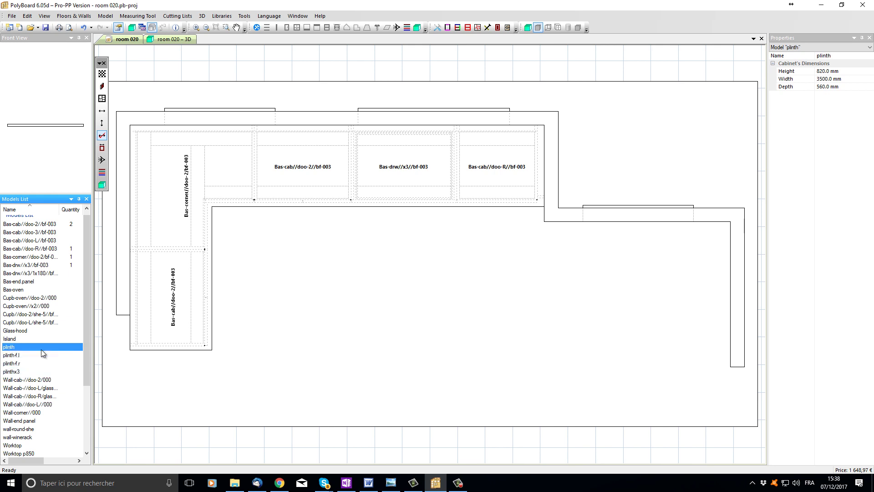
pyautogui.moveTo(19, 348); pyautogui.dragTo(238, 406)
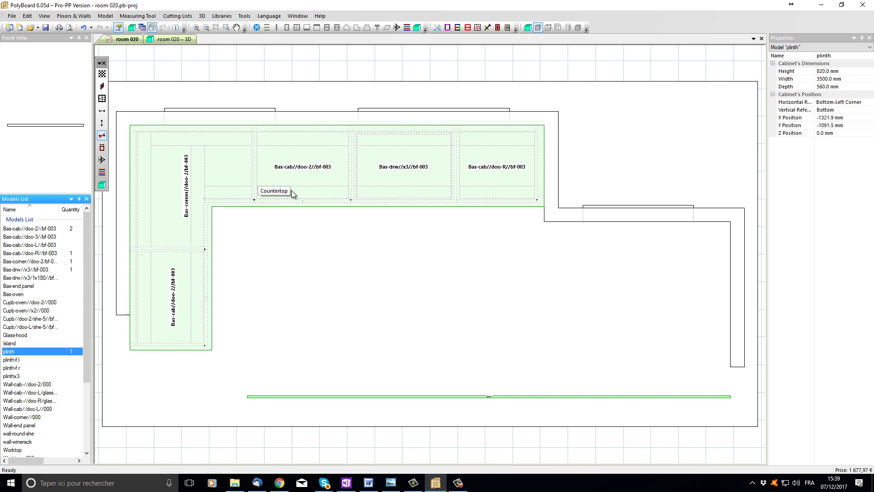
# Step: Measure the back cabinet run, keep the 3000 mm dimension permanent, then select the plinth
pyautogui.click(102, 111)
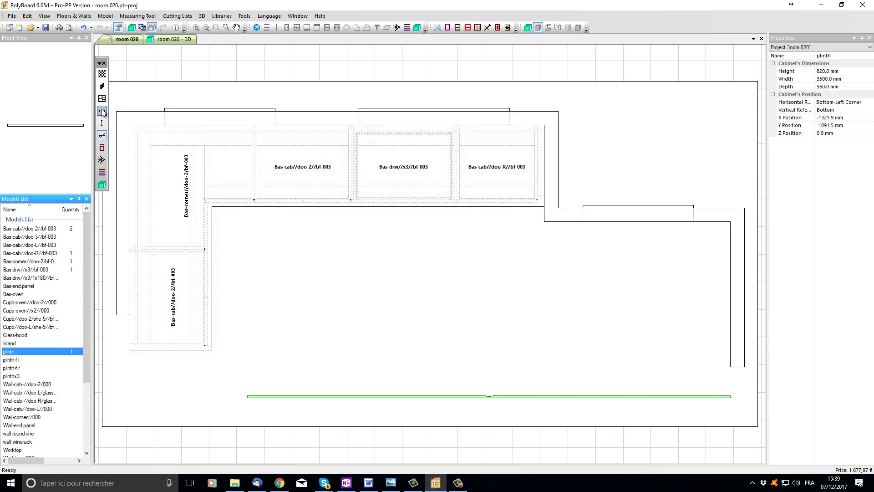
pyautogui.click(131, 153)
pyautogui.click(544, 182)
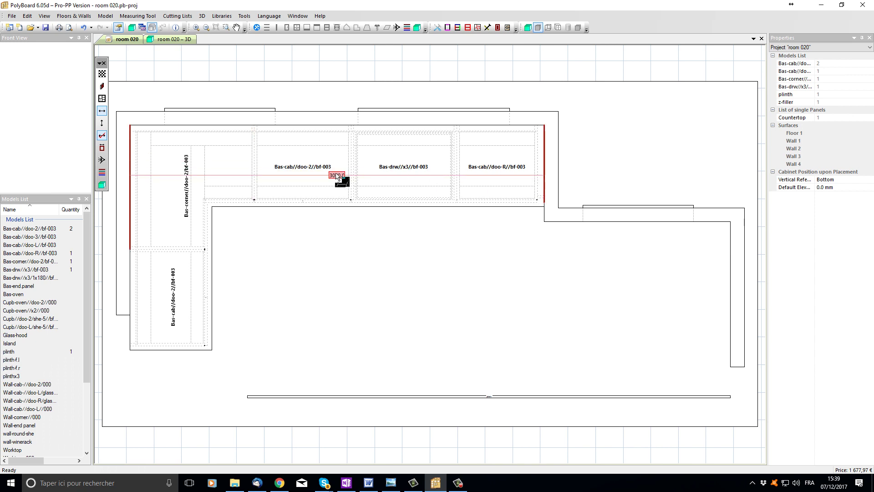
pyautogui.rightClick(337, 175)
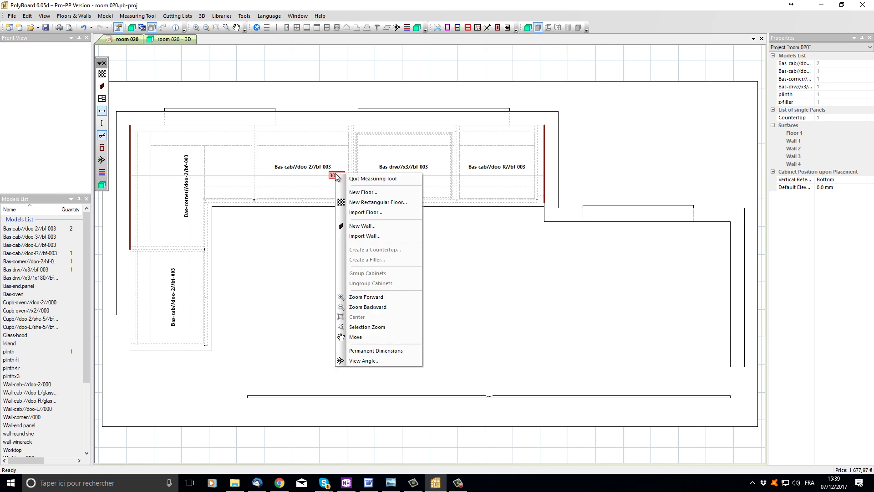
pyautogui.click(378, 350)
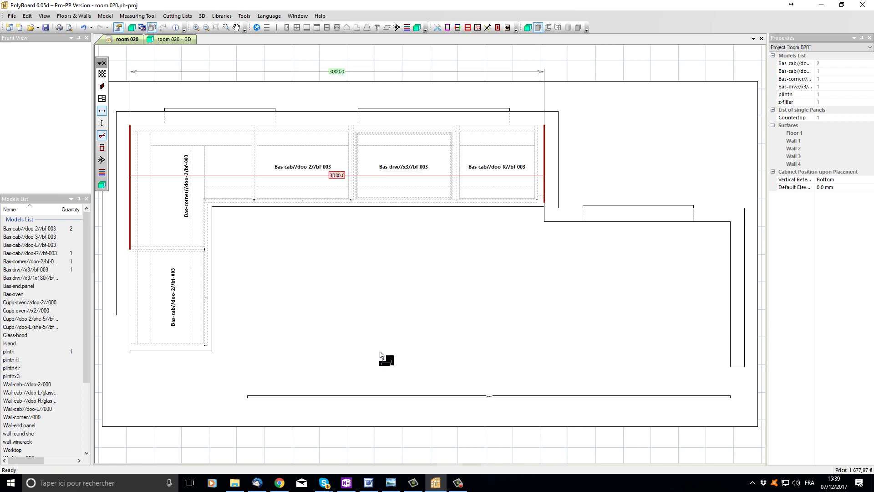
pyautogui.click(102, 111)
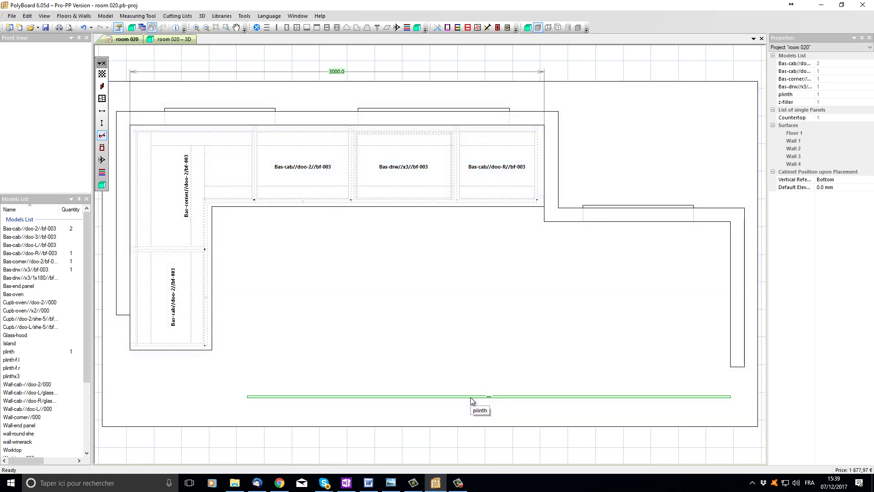
pyautogui.click(471, 396)
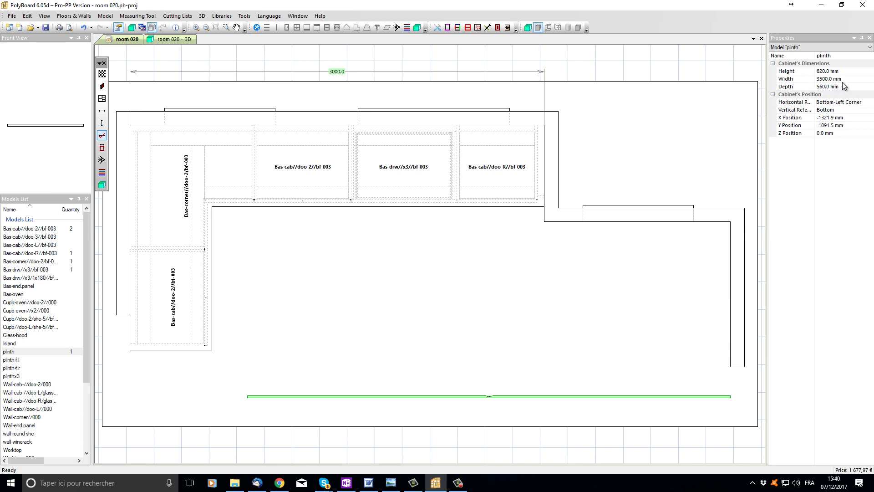
# Step: Set the plinth width to 3000 mm and move it under the back cabinet run
pyautogui.click(820, 79)
pyautogui.write('3000')
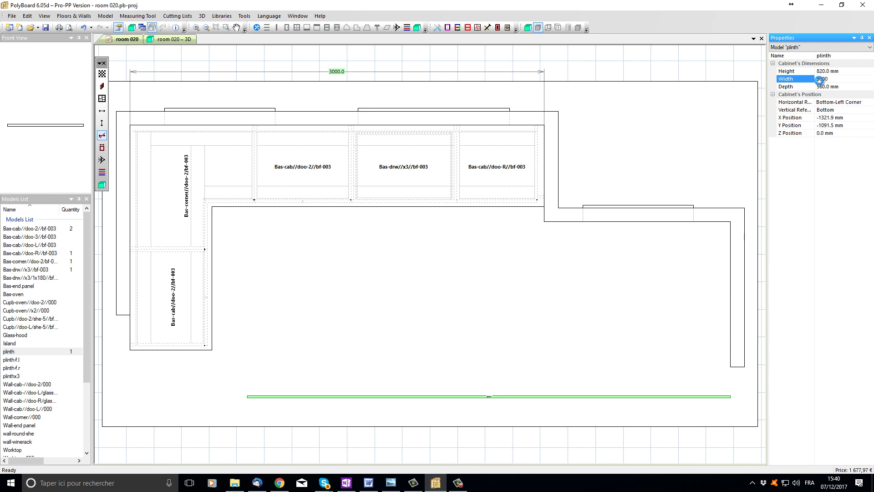
pyautogui.press('Return')
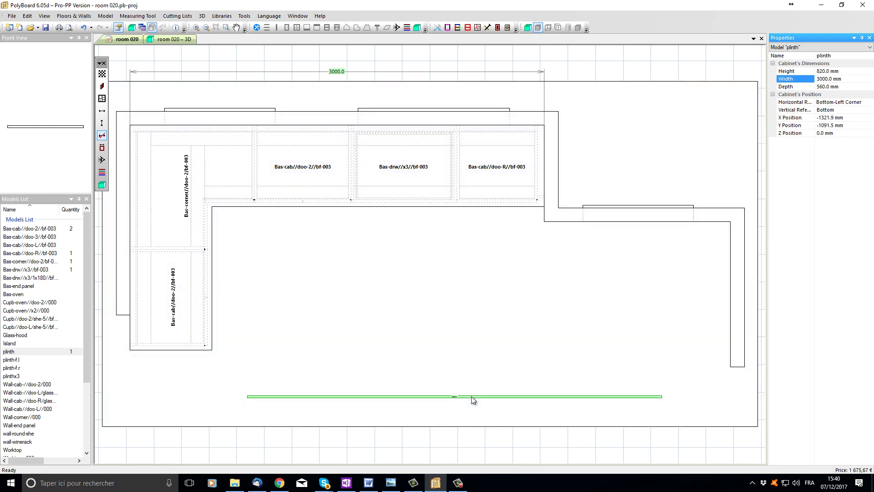
pyautogui.click(471, 397)
pyautogui.moveTo(439, 346); pyautogui.dragTo(355, 195)
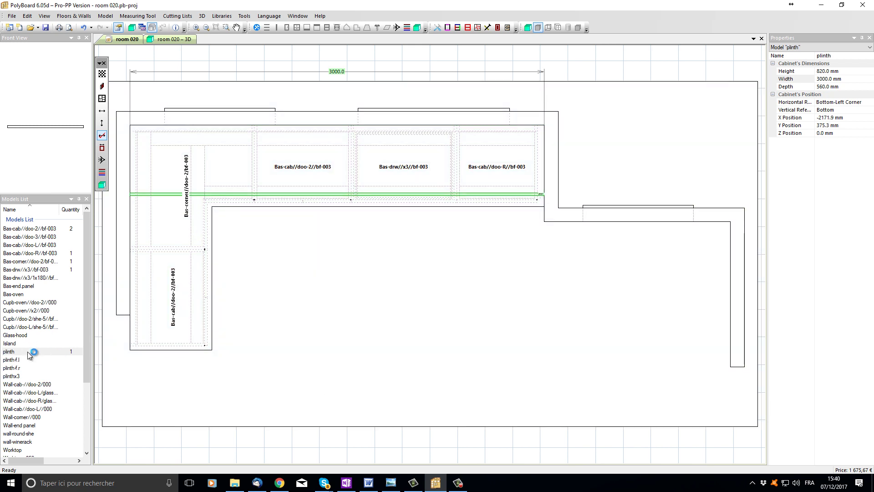
# Step: Place a second plinth below the cabinets and rotate it by 90°
pyautogui.click(28, 352)
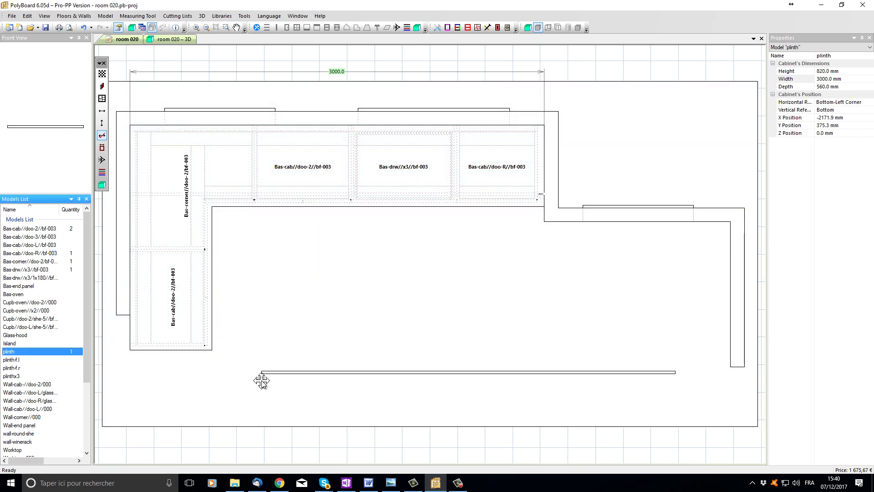
pyautogui.click(346, 373)
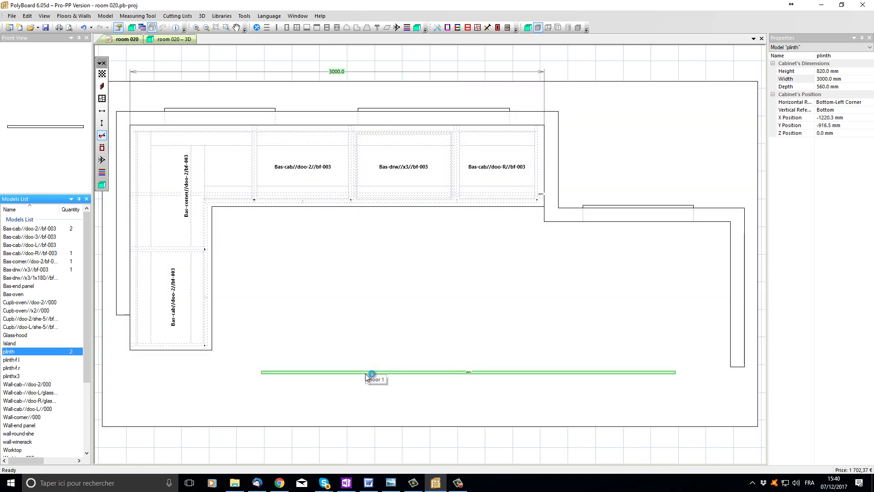
pyautogui.rightClick(365, 373)
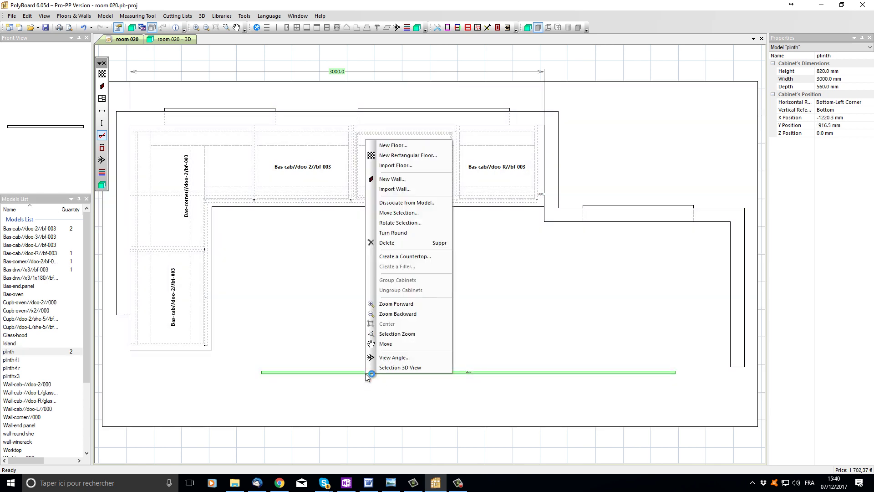
pyautogui.click(417, 223)
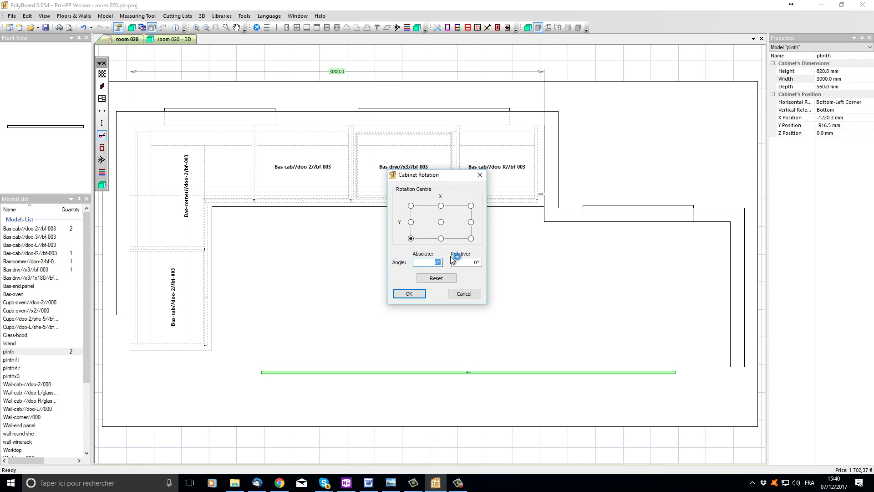
pyautogui.write('90')
pyautogui.press('Return')
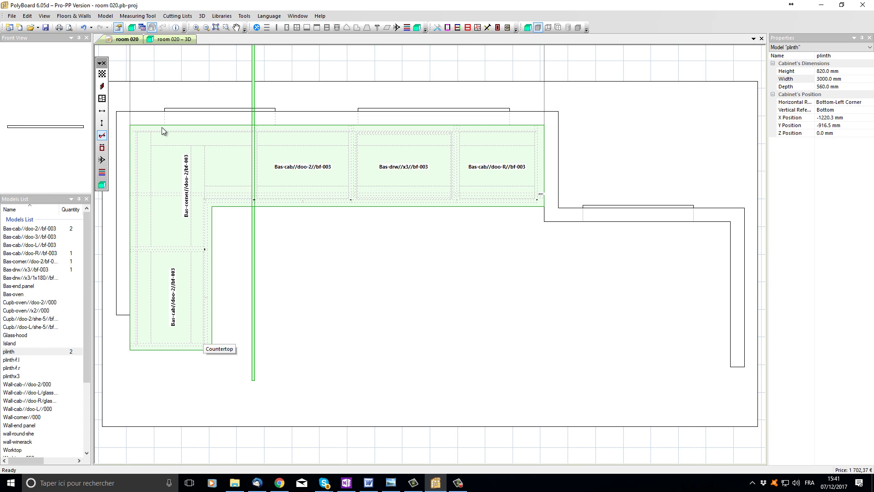
# Step: Measure the side cabinets from bottom to top edge and keep the 1040 mm dimension permanent
pyautogui.click(102, 112)
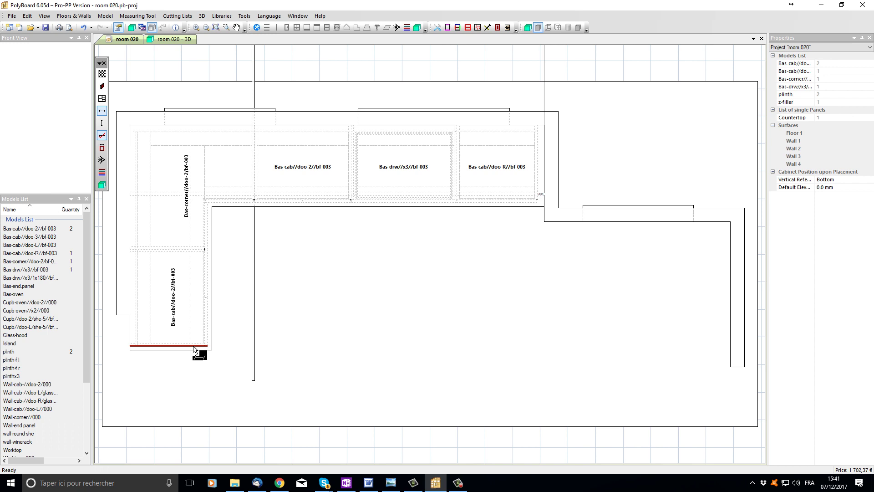
pyautogui.click(194, 347)
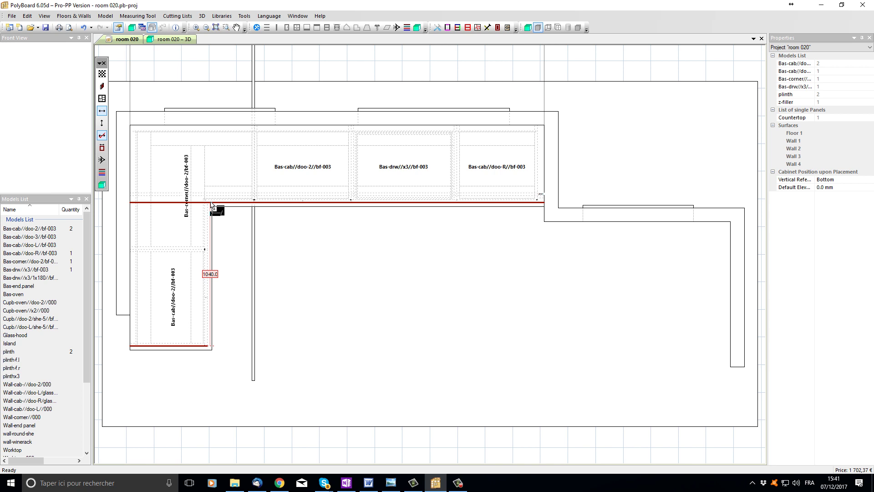
pyautogui.click(212, 203)
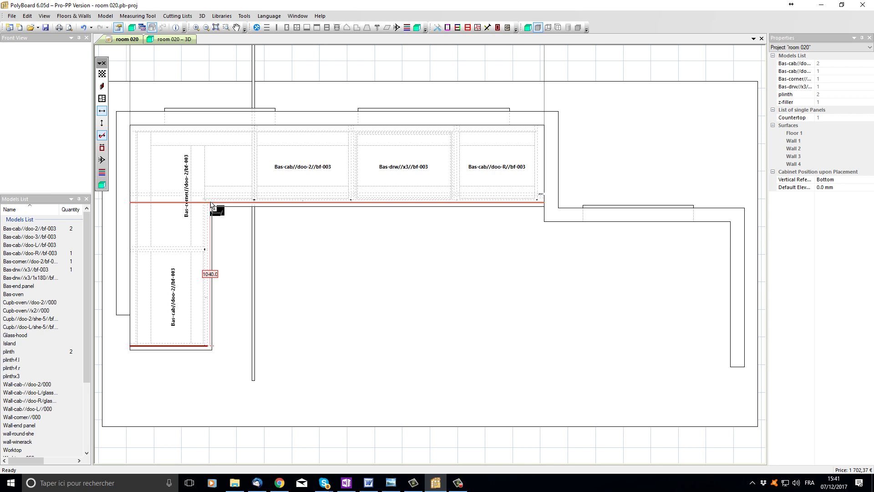
pyautogui.rightClick(211, 278)
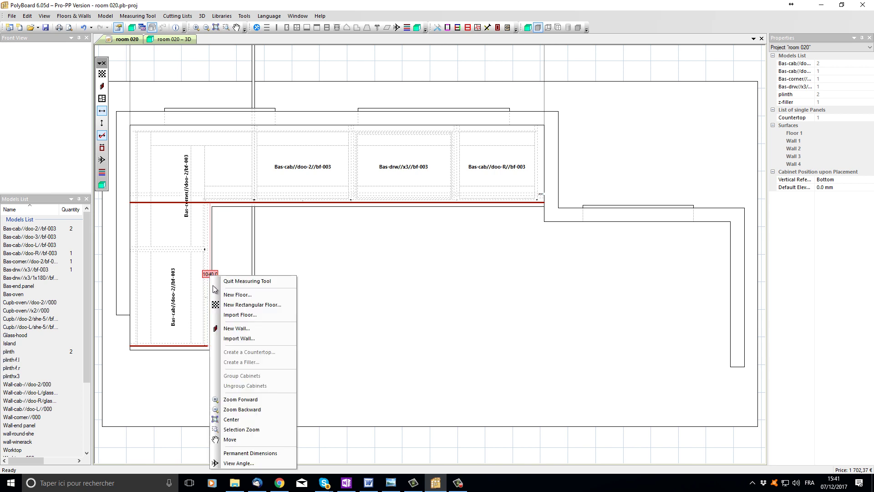
pyautogui.click(240, 461)
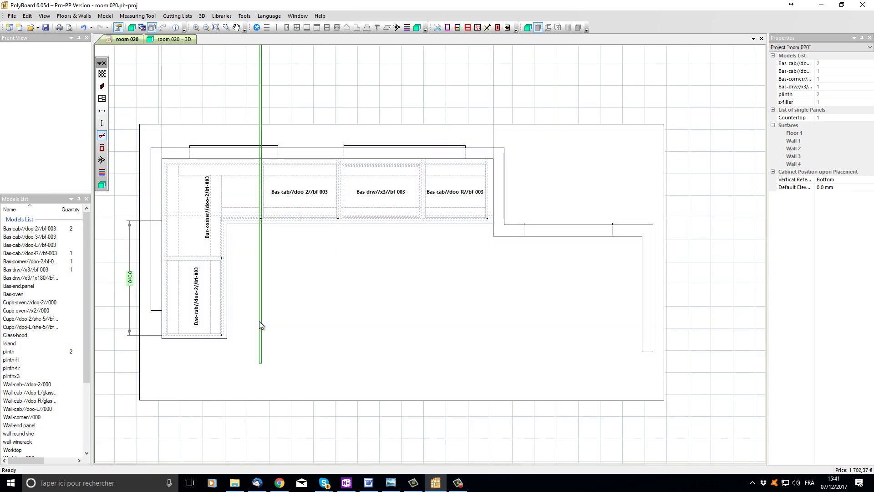
# Step: Set the upright plinth's width to 1090 mm and save it as new model plinth[1090]
pyautogui.click(260, 321)
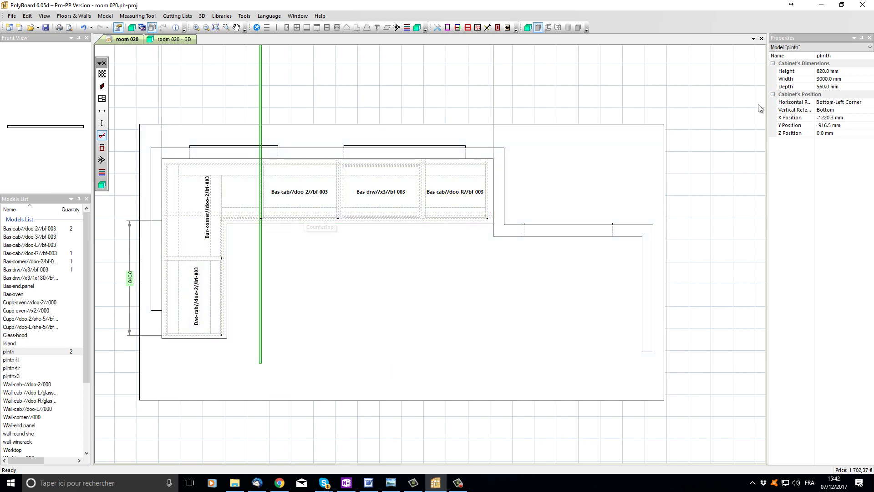
pyautogui.click(853, 80)
pyautogui.write('1090')
pyautogui.press('Return')
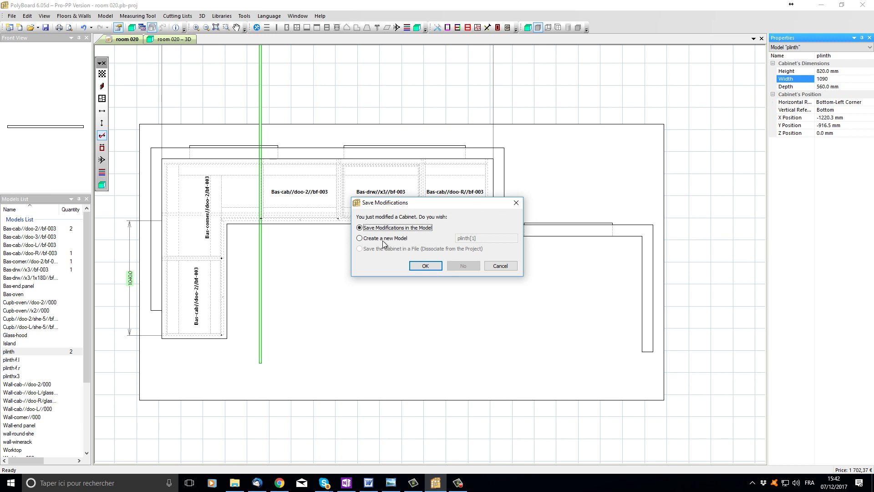
pyautogui.click(360, 239)
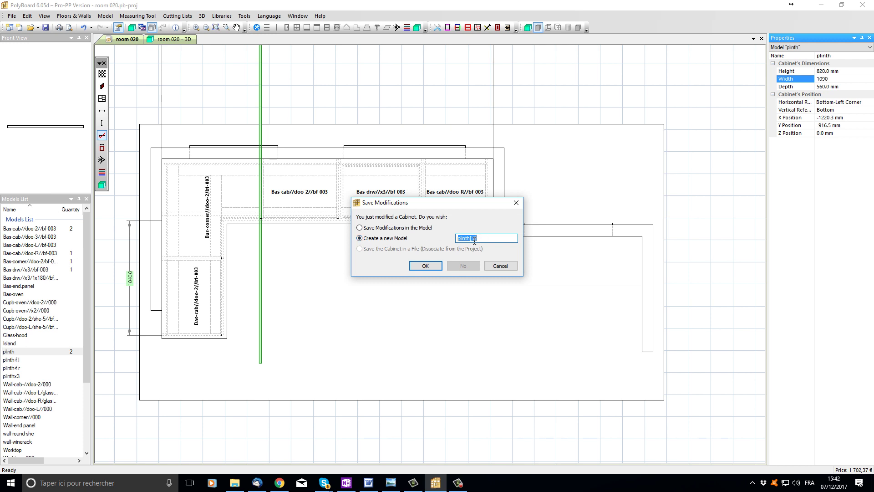
pyautogui.click(474, 240)
pyautogui.write('090')
pyautogui.press('Return')
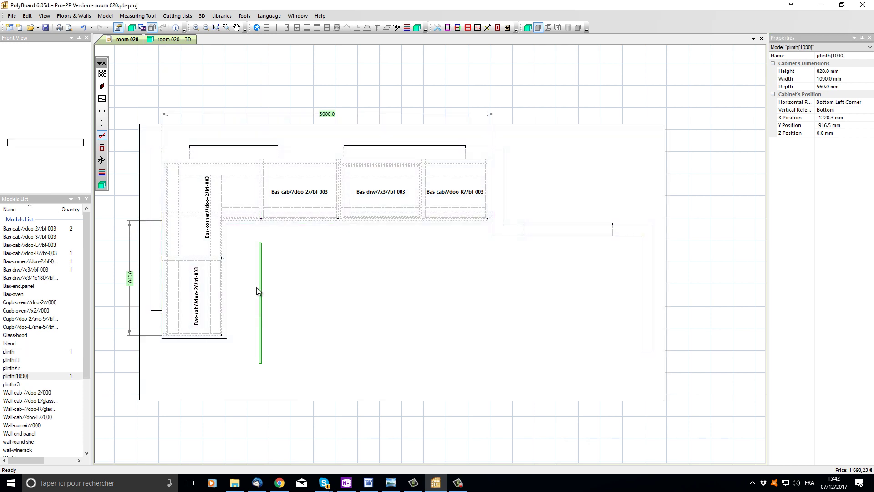
# Step: Align plinth[1090] with the side cabinets' front, then orbit the room 020 – 3D view
pyautogui.moveTo(256, 288); pyautogui.dragTo(222, 256)
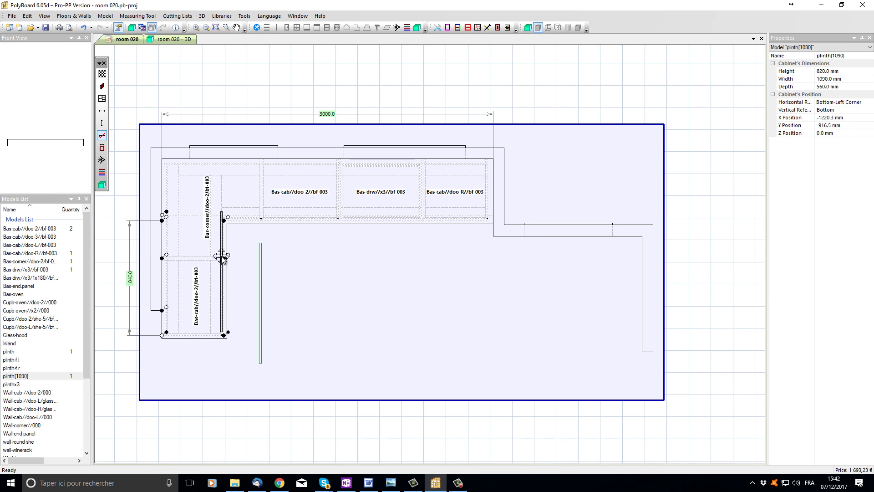
pyautogui.moveTo(222, 256); pyautogui.dragTo(221, 258)
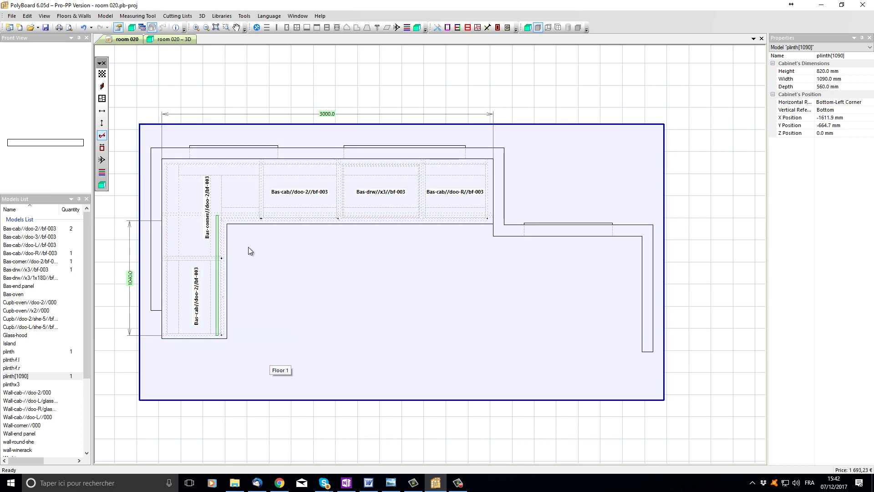
pyautogui.scroll(5, 227, 221)
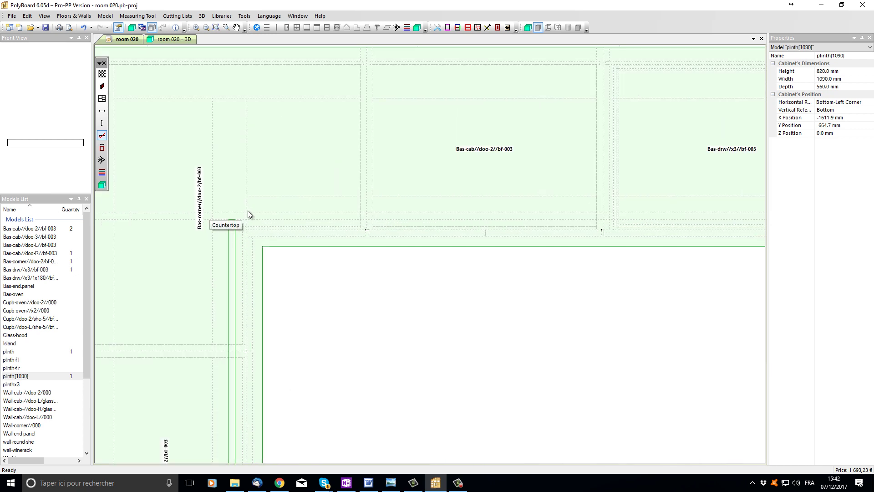
pyautogui.scroll(-5, 300, 244)
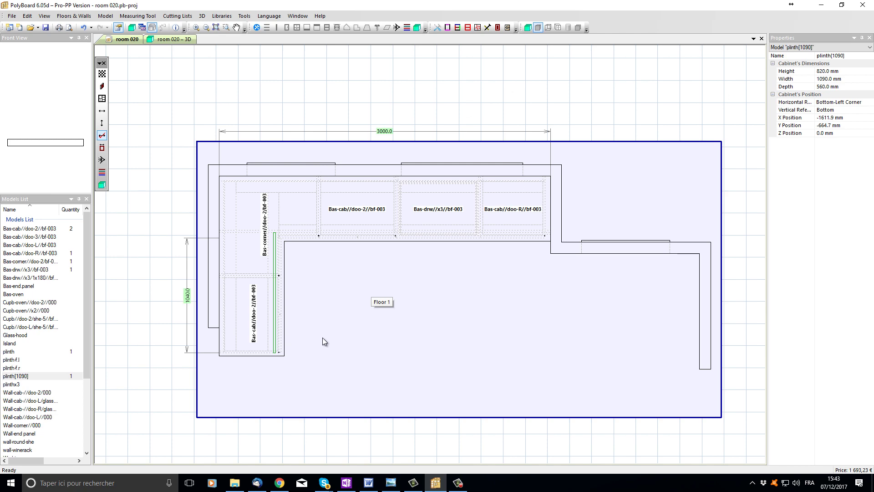
pyautogui.click(174, 39)
pyautogui.moveTo(313, 306); pyautogui.dragTo(425, 307)
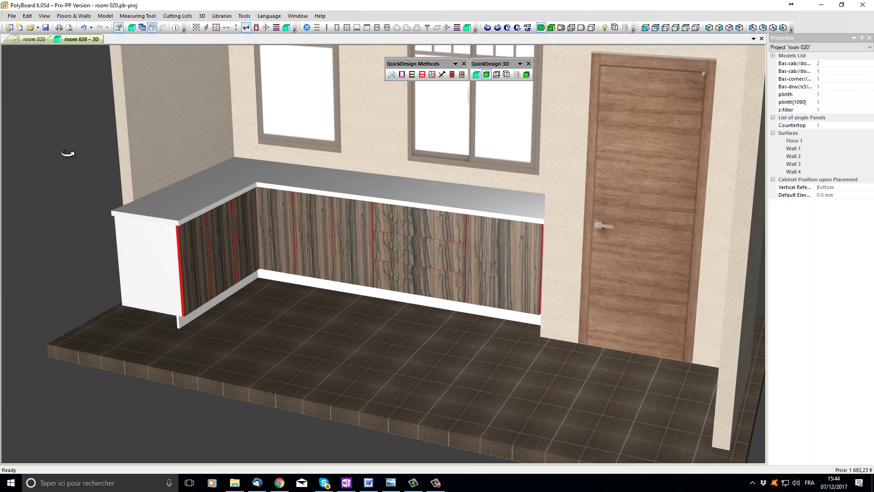
# Step: Switch from the 3D room back to the 2D plan window of room 020
pyautogui.hotkey('alt', 'Tab')
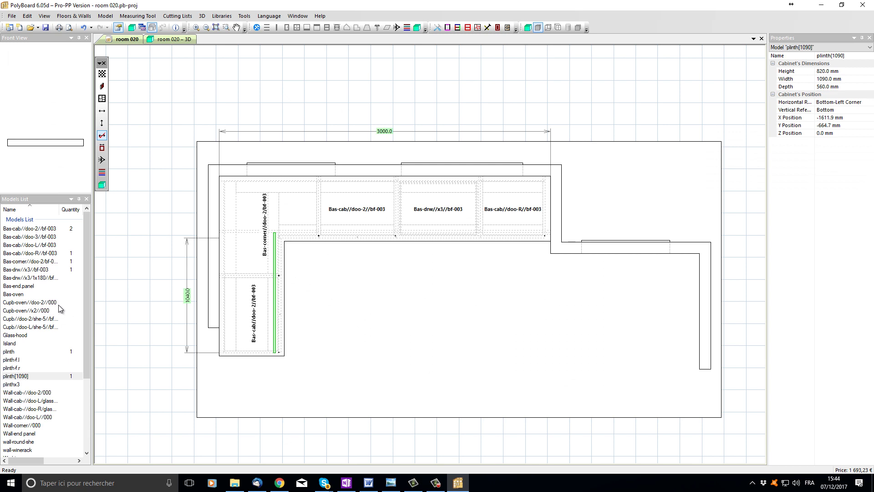
# Step: Place a Bas-end panel rotated 90° relative across the open end of the left cabinet run
pyautogui.click(16, 286)
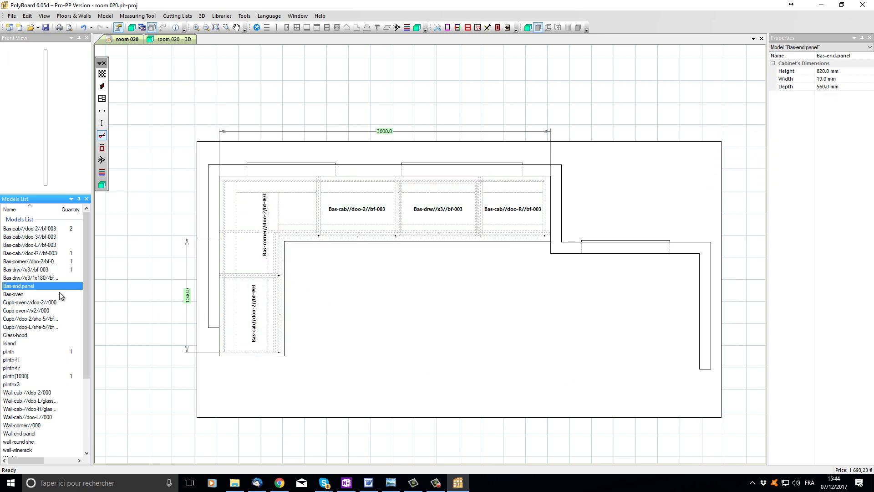
pyautogui.moveTo(58, 292); pyautogui.dragTo(367, 373)
pyautogui.rightClick(368, 357)
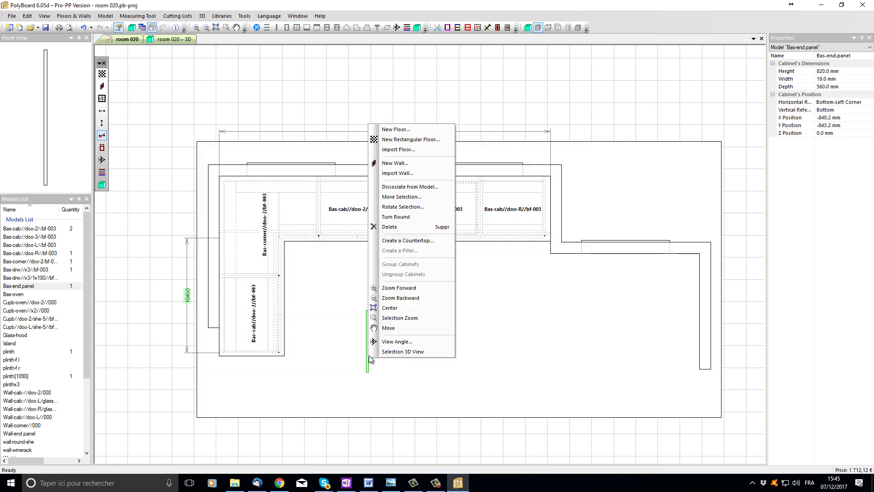
pyautogui.click(396, 207)
pyautogui.click(453, 262)
pyautogui.write('90')
pyautogui.press('Return')
pyautogui.moveTo(350, 375); pyautogui.dragTo(261, 360)
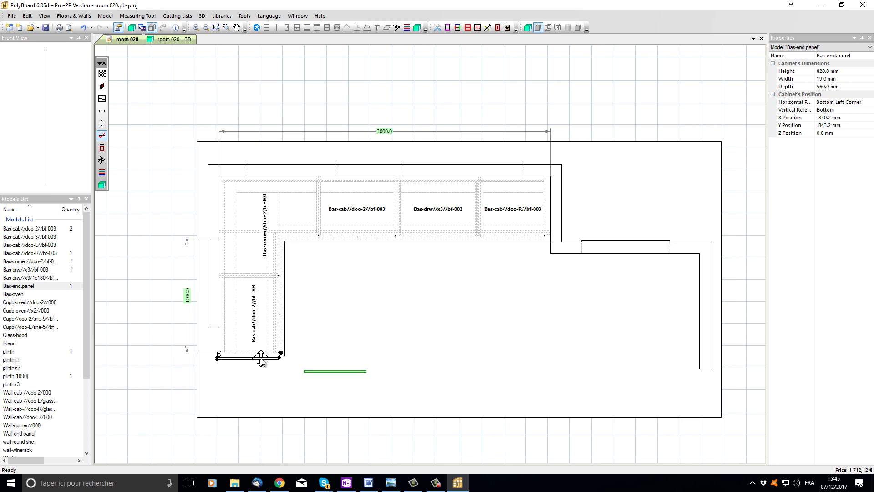
pyautogui.moveTo(261, 360); pyautogui.dragTo(261, 359)
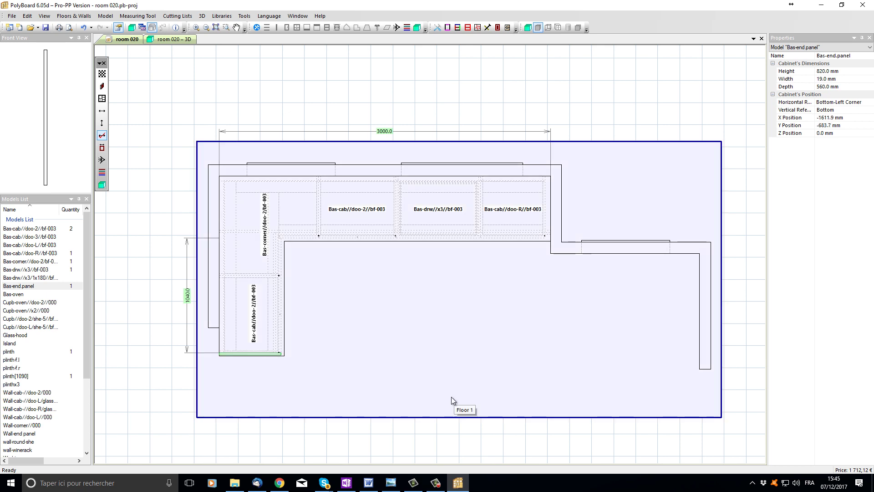
pyautogui.click(740, 335)
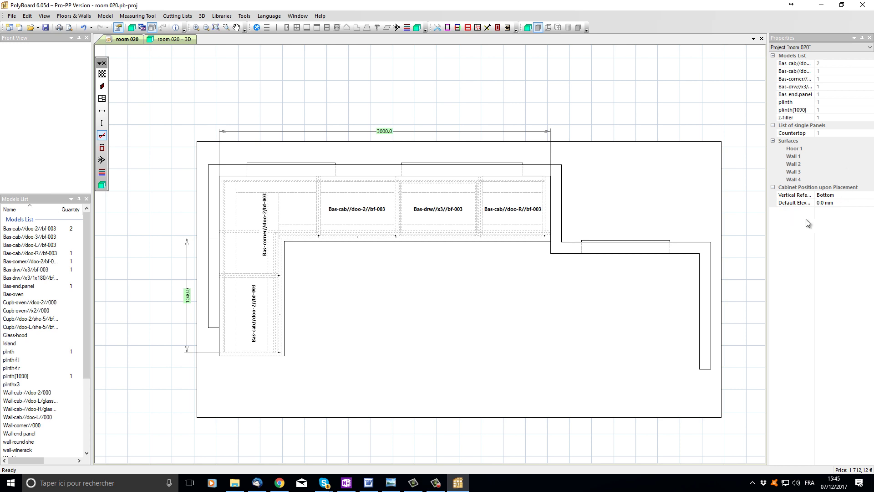
# Step: Set the default placement elevation to 1400 mm
pyautogui.click(826, 205)
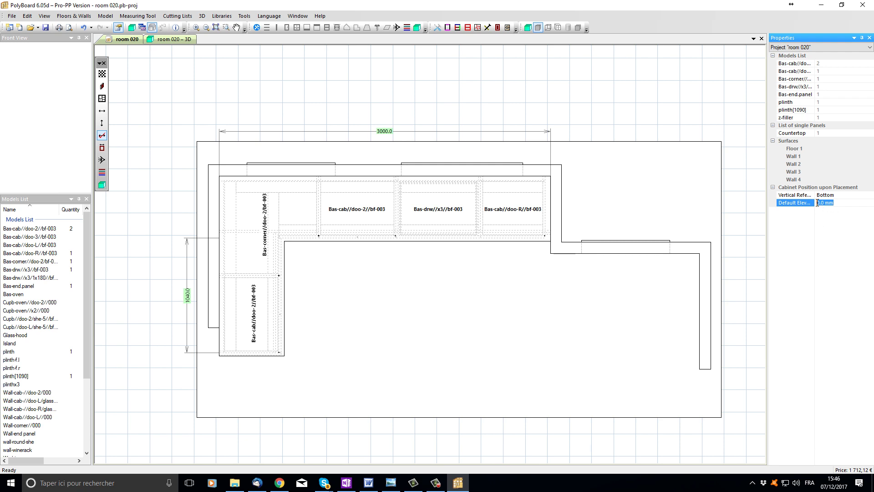
pyautogui.write('16')
pyautogui.write('40')
pyautogui.press('Return')
pyautogui.moveTo(84, 332); pyautogui.dragTo(83, 355)
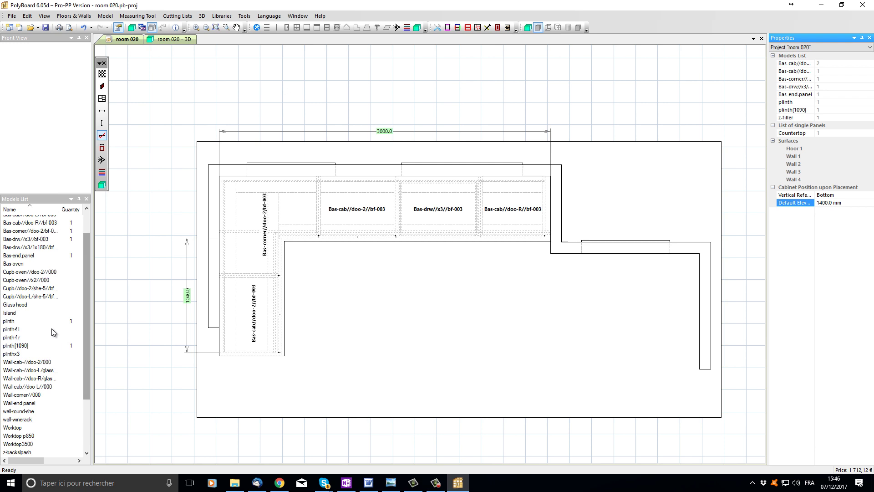
# Step: Add a Glass-hood rotated 90° over the left cabinet run and view it in 3D
pyautogui.click(18, 305)
pyautogui.moveTo(18, 308); pyautogui.dragTo(385, 374)
pyautogui.rightClick(433, 351)
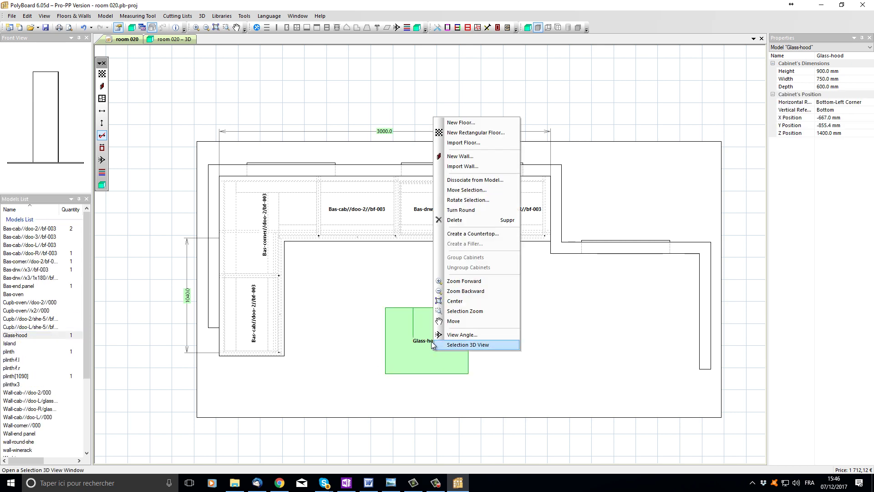
pyautogui.click(462, 202)
pyautogui.doubleClick(439, 262)
pyautogui.write('90')
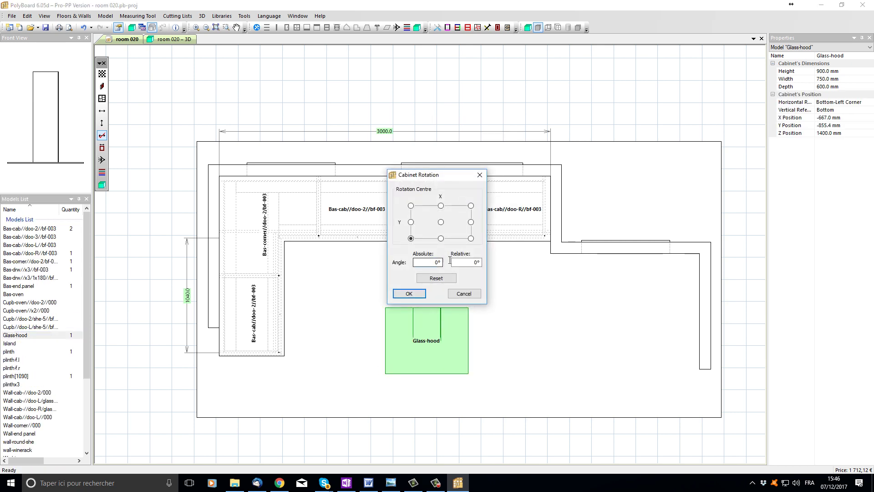
pyautogui.press('Return')
pyautogui.moveTo(363, 314); pyautogui.dragTo(261, 267)
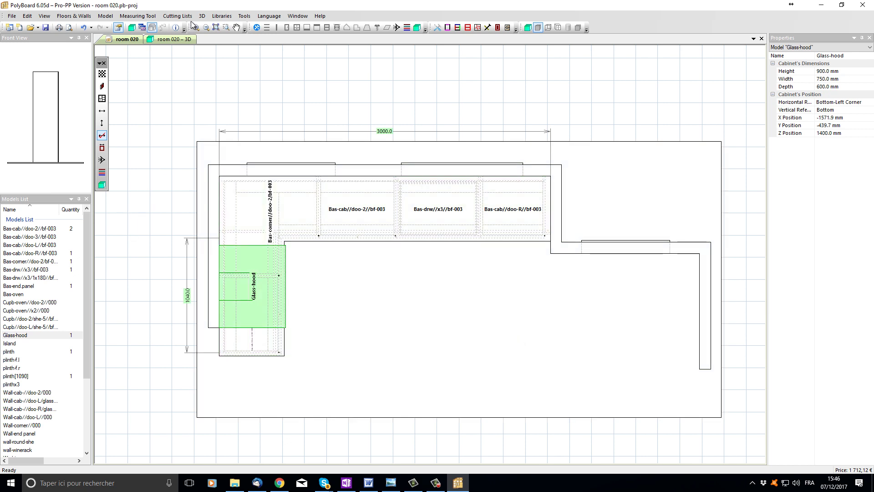
pyautogui.click(179, 40)
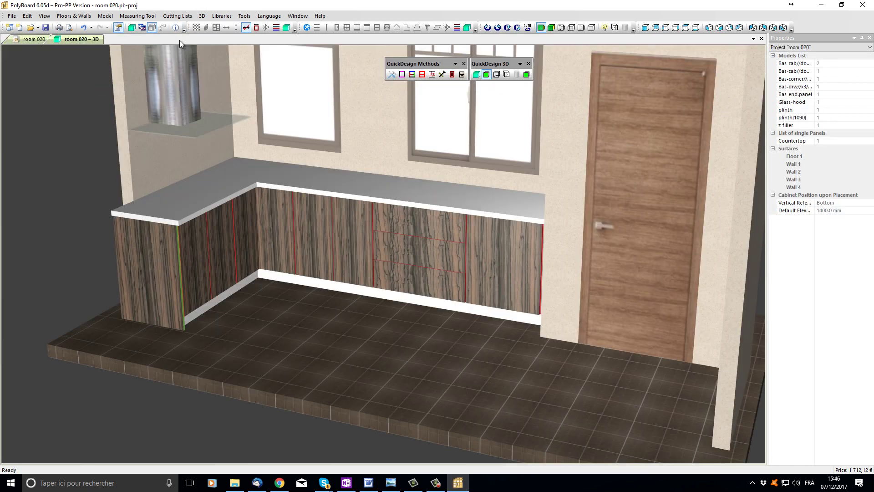
# Step: Zoom out in the 3D room to look over the whole kitchen
pyautogui.scroll(-5, 187, 184)
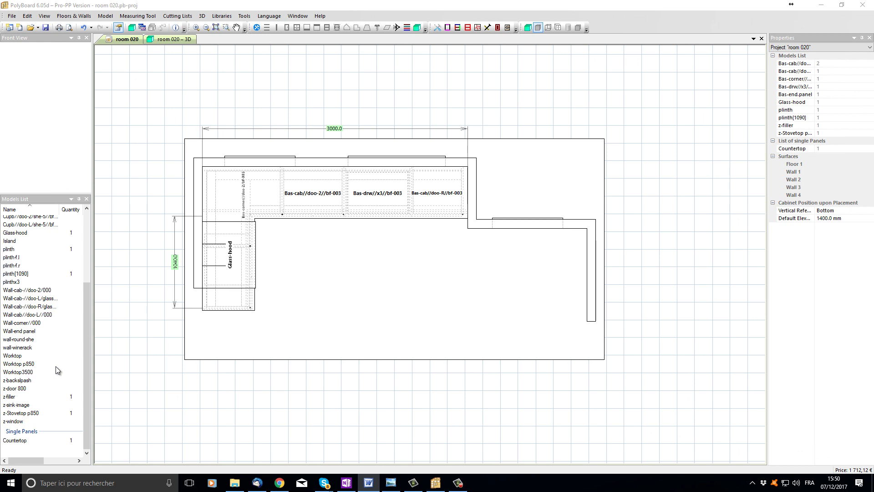
# Step: In the 2D plan, reset the default placement elevation to 0 mm
pyautogui.click(657, 157)
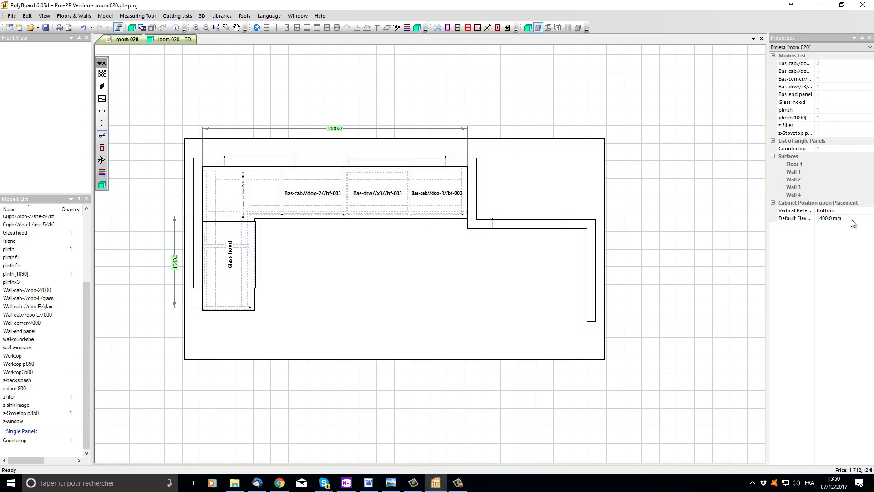
pyautogui.click(818, 219)
pyautogui.write('0')
pyautogui.press('Return')
# Step: Add a second z-Stovetop p850 rotated 90° under the Glass-hood on the left run
pyautogui.click(22, 416)
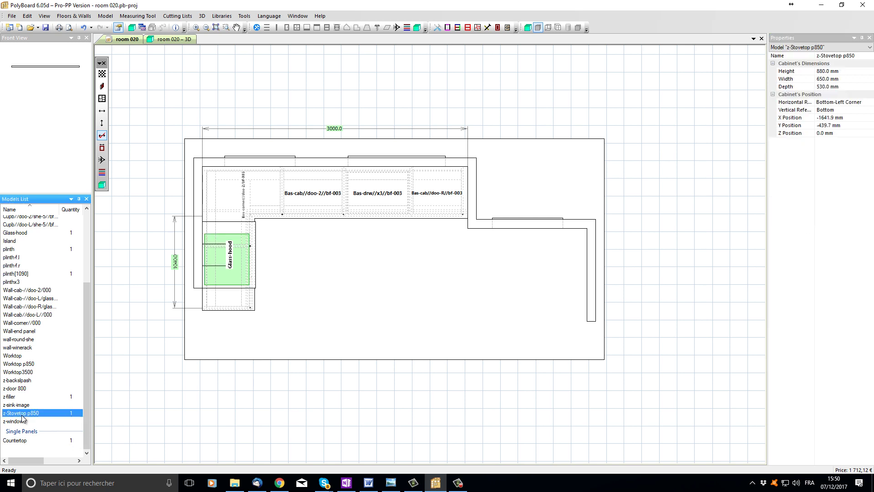
pyautogui.moveTo(21, 418); pyautogui.dragTo(344, 312)
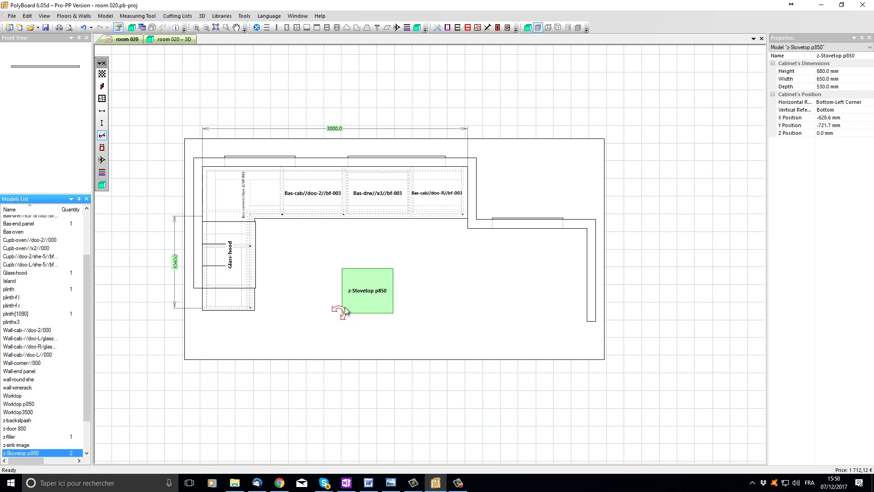
pyautogui.rightClick(358, 283)
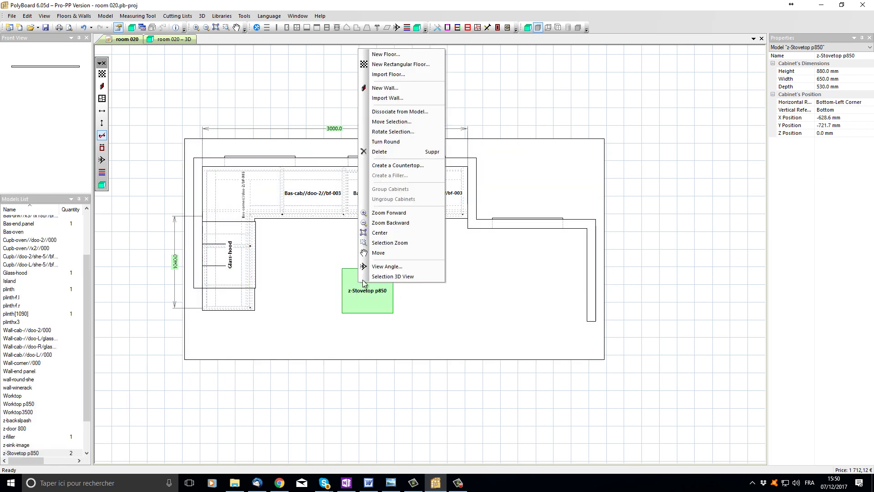
pyautogui.click(387, 132)
pyautogui.click(428, 263)
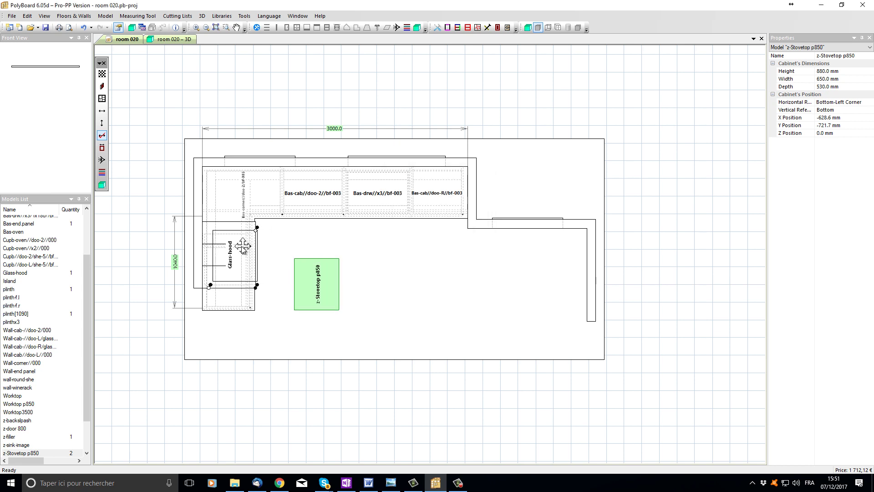
pyautogui.moveTo(239, 247); pyautogui.dragTo(238, 251)
# Step: Zoom in and orbit the 3D room to a frontal, higher view of the L-shaped kitchen
pyautogui.click(175, 39)
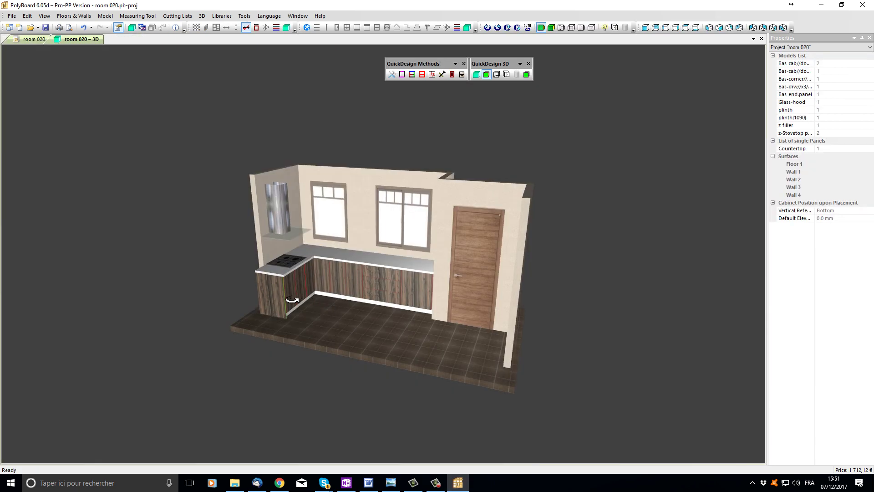
pyautogui.scroll(5, 294, 299)
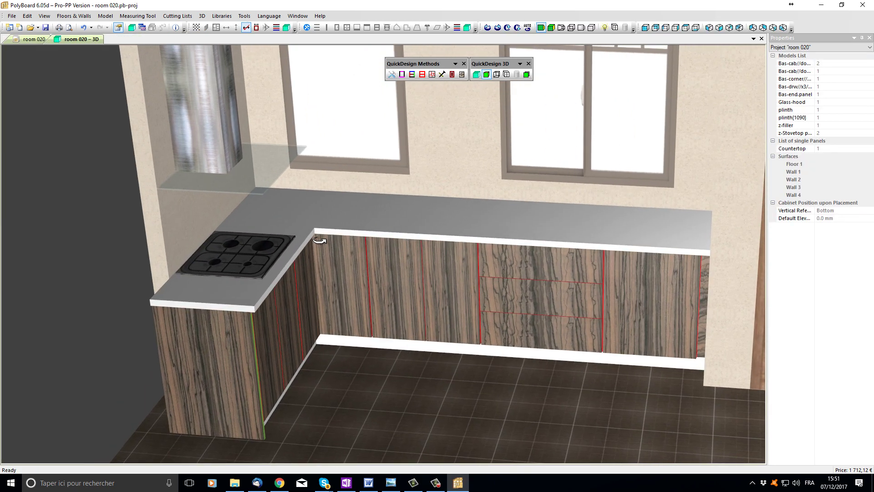
pyautogui.moveTo(319, 240); pyautogui.dragTo(419, 254)
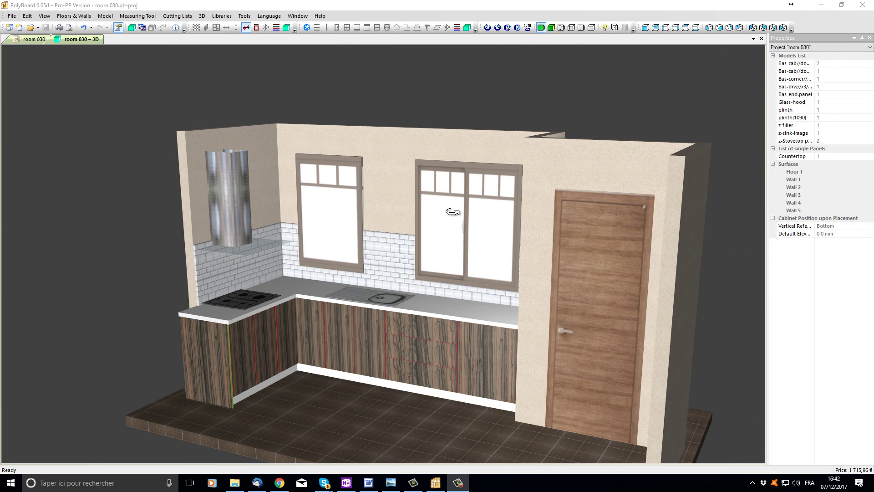
pyautogui.moveTo(452, 212); pyautogui.dragTo(467, 279)
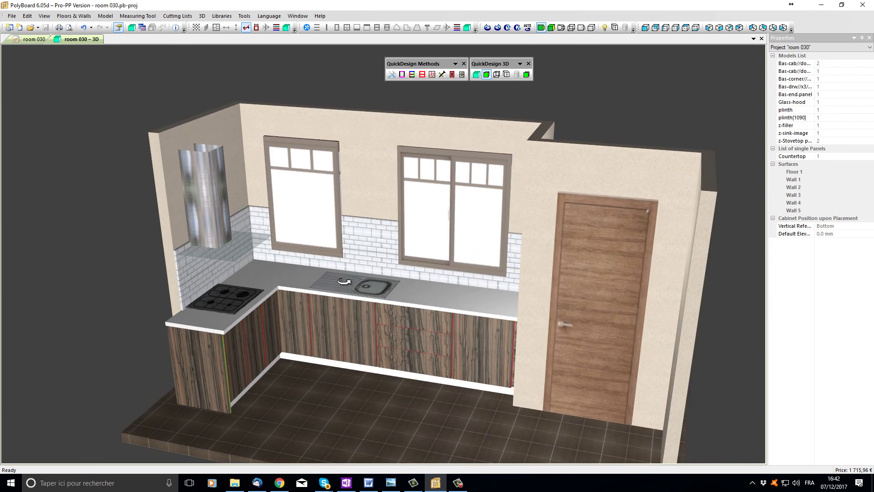
pyautogui.moveTo(344, 281); pyautogui.dragTo(302, 270)
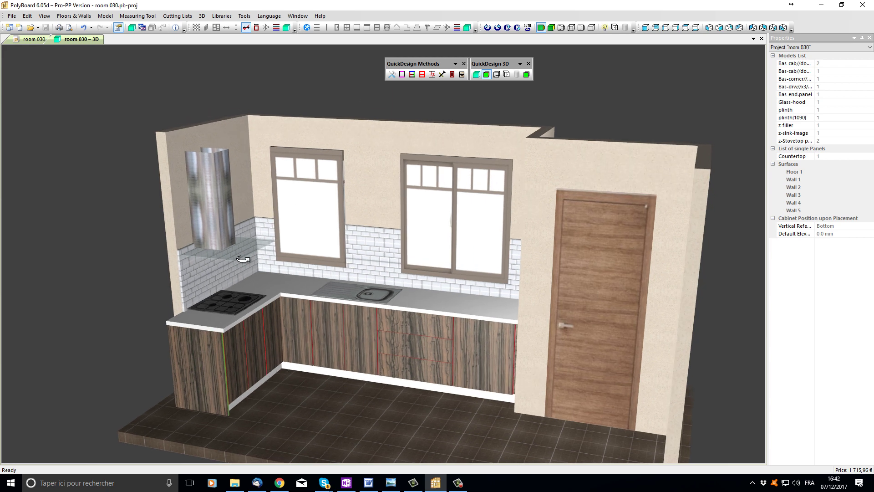
pyautogui.moveTo(268, 324); pyautogui.dragTo(235, 313)
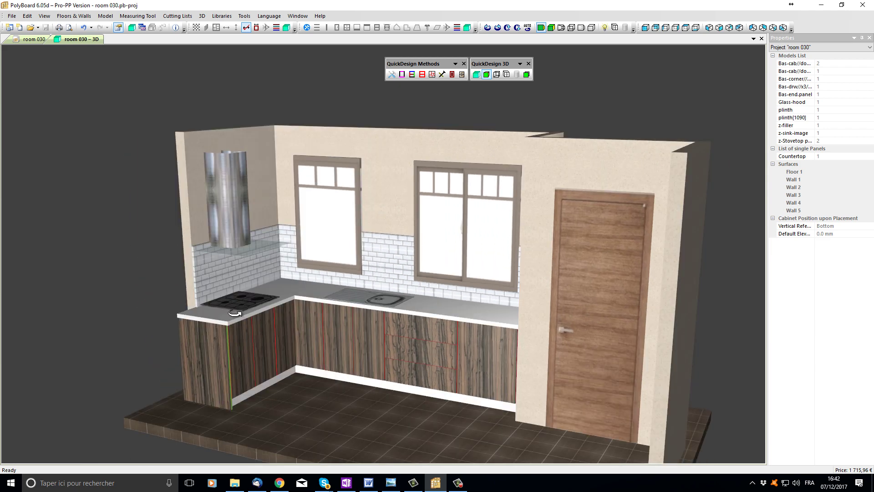